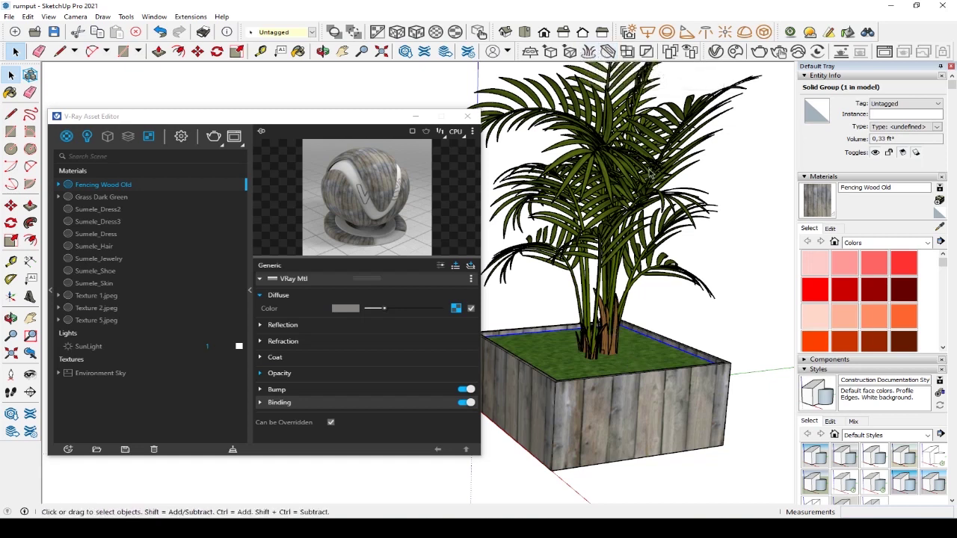
Step: Add a V-Ray Fur object to the selected soil group and list it under Geometries in the Asset Editor
left_click(590, 52)
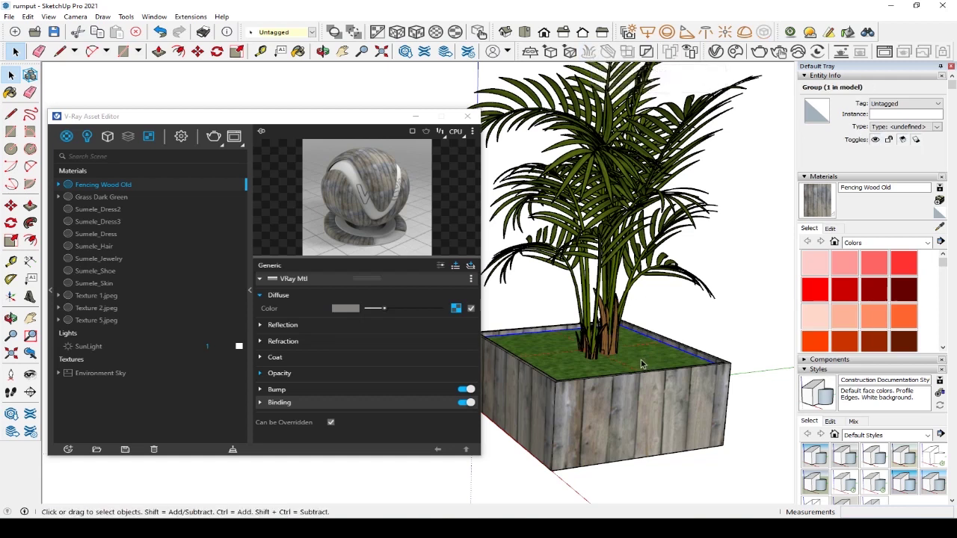
left_click(110, 139)
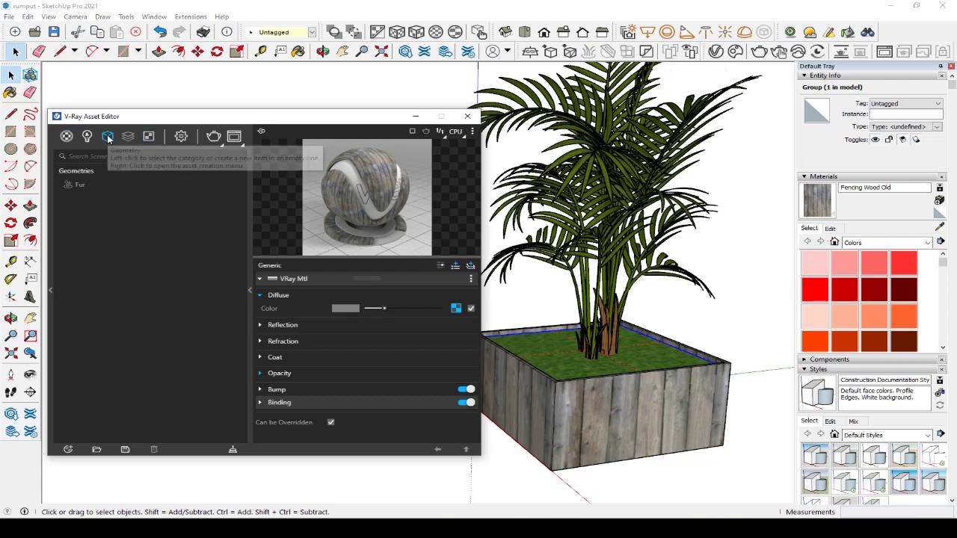
Step: Set the Fur Count (Area) to 10 and raise its Length to 5.26
left_click(80, 185)
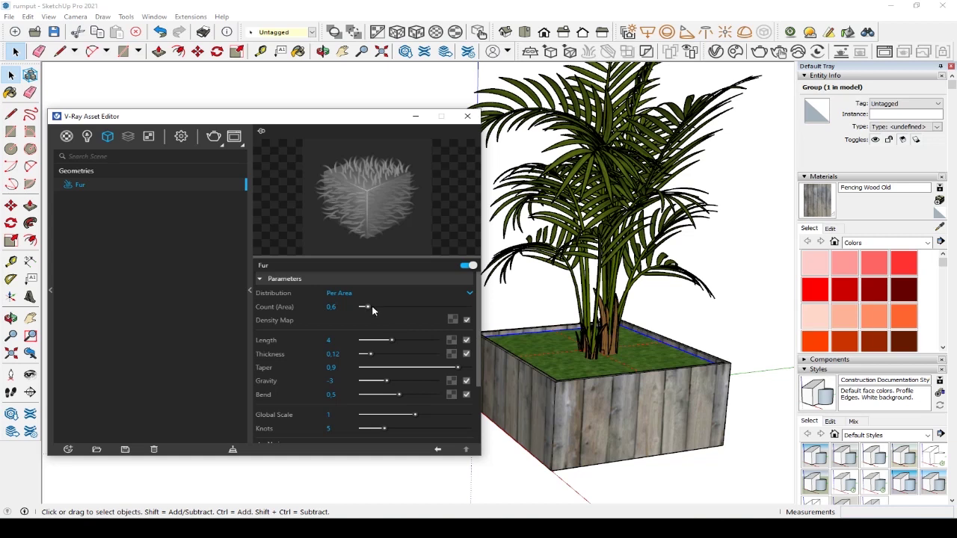
mouse_move(369, 308)
left_mouse_down()
mouse_move(486, 296)
mouse_move(421, 318)
mouse_move(446, 307)
left_mouse_up()
left_click_drag(390, 343, 398, 344)
left_click(218, 147)
Step: Start an Interactive V-Ray render and move the Frame Buffer window aside
left_click(215, 161)
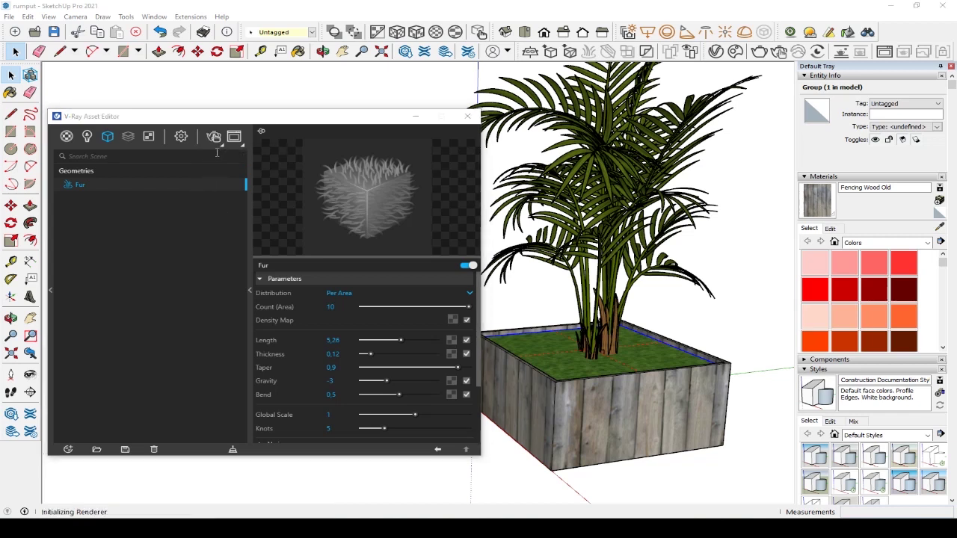
mouse_move(602, 94)
left_mouse_down()
mouse_move(657, 125)
mouse_move(734, 132)
left_mouse_up()
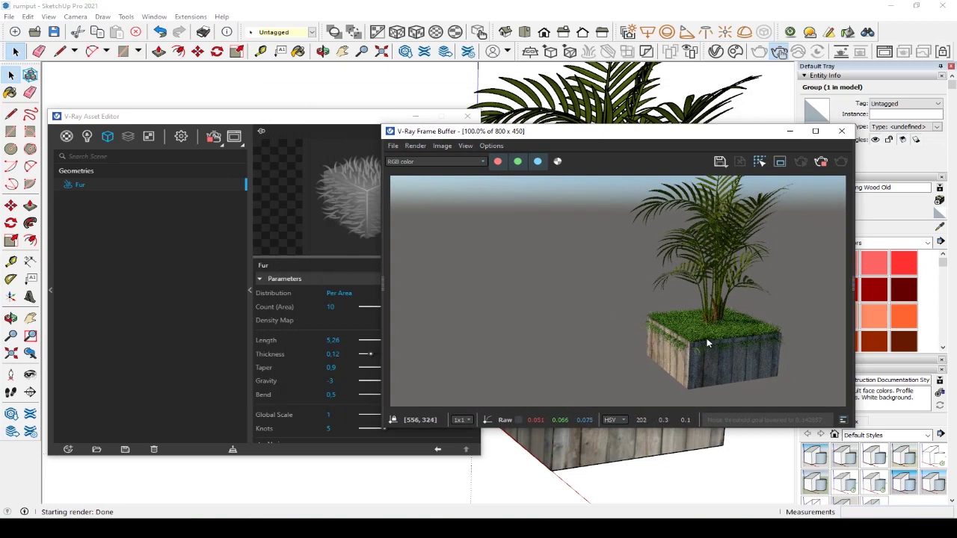
scroll(720, 345, "up", 1)
scroll(720, 346, "up", 2)
scroll(721, 346, "down", 2)
scroll(723, 345, "down", 1)
Step: Arrange the Frame Buffer and Asset Editor side by side to watch the fur grass render
left_click_drag(720, 137, 768, 114)
left_click_drag(377, 127, 303, 130)
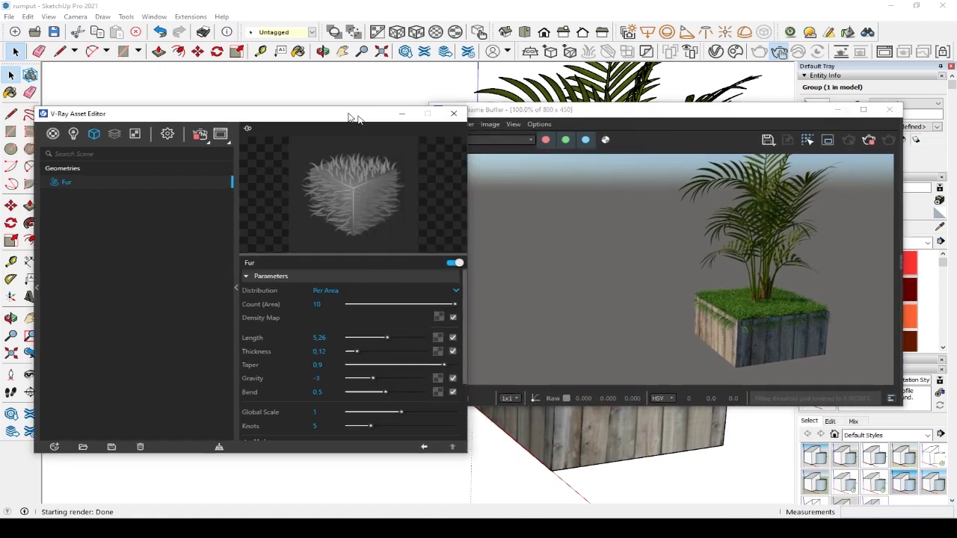
scroll(441, 476, "down", 2)
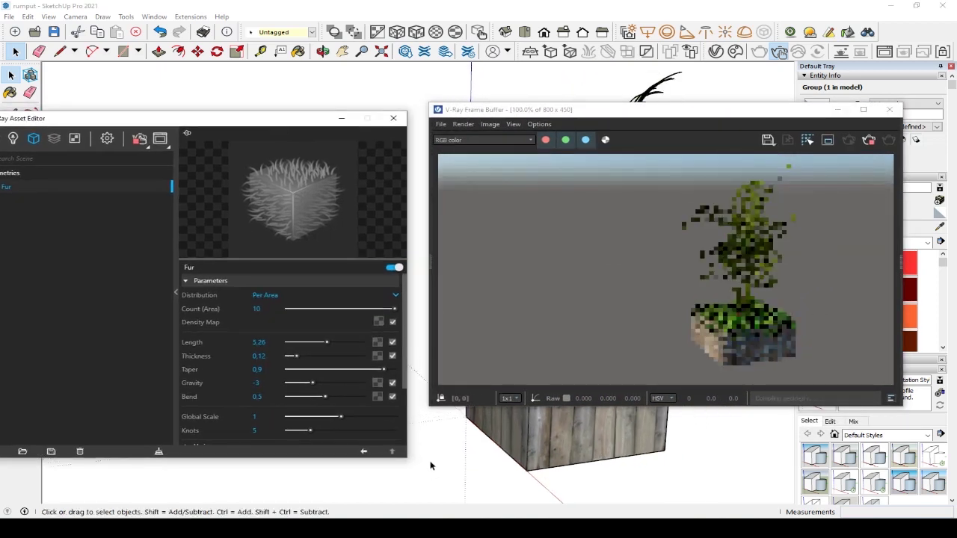
scroll(431, 459, "down", 1)
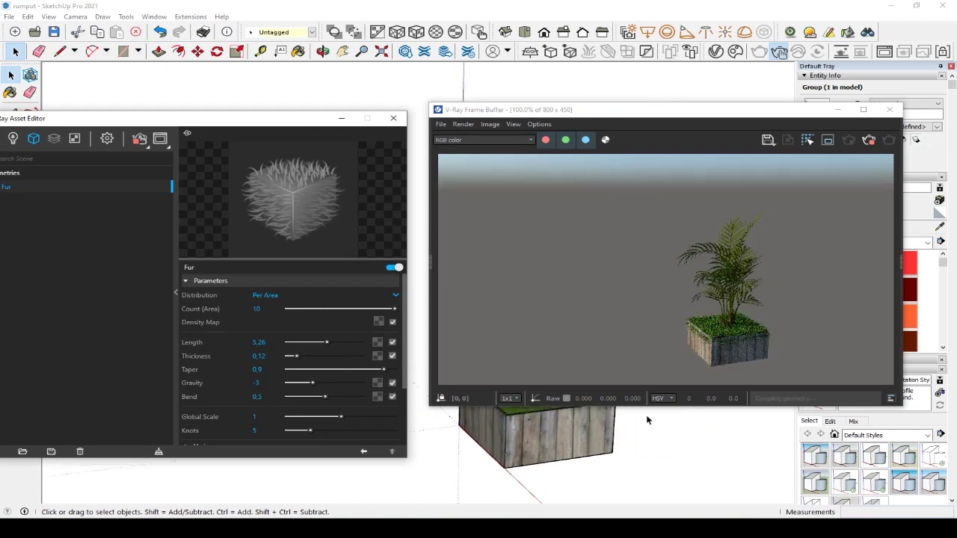
scroll(585, 434, "up", 2)
scroll(549, 408, "up", 1)
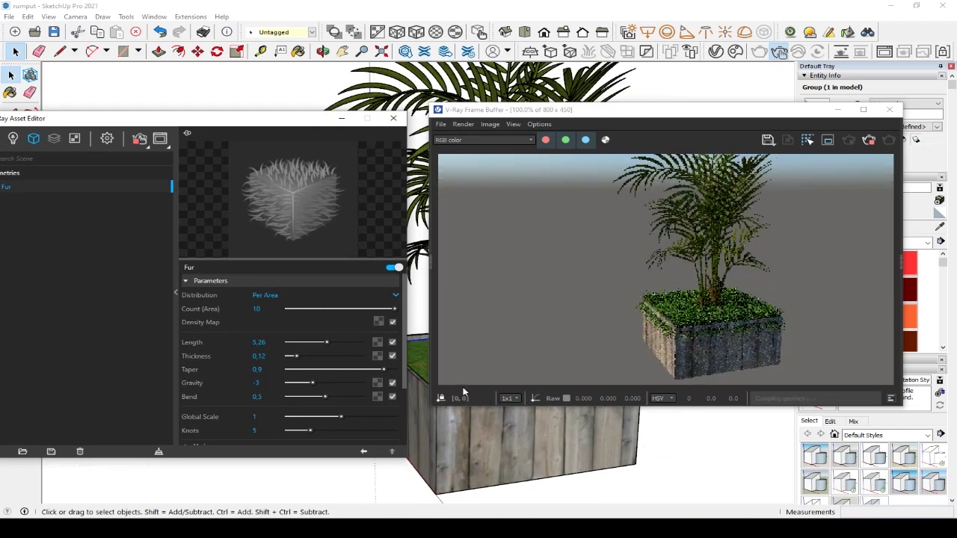
scroll(583, 329, "up", 2)
scroll(628, 336, "down", 2)
scroll(619, 338, "down", 1)
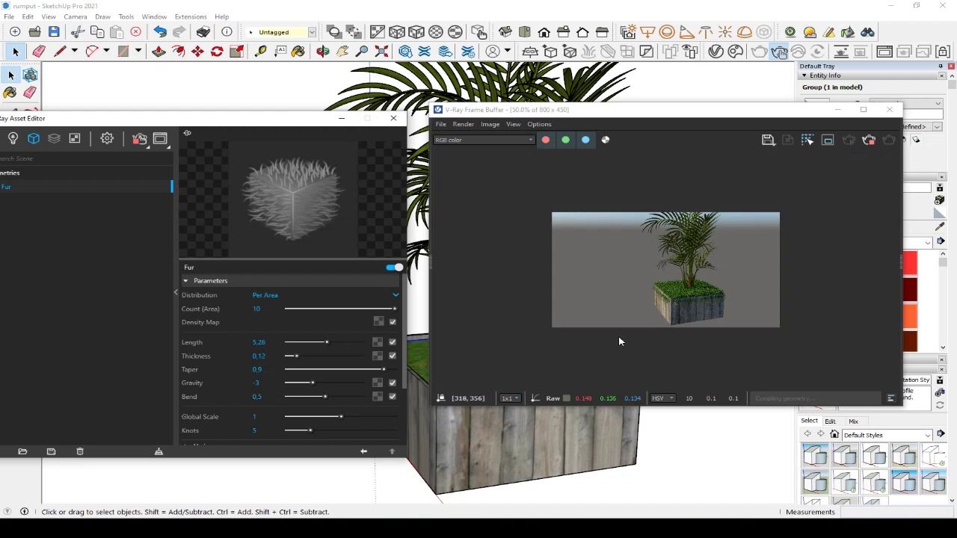
scroll(496, 445, "up", 2)
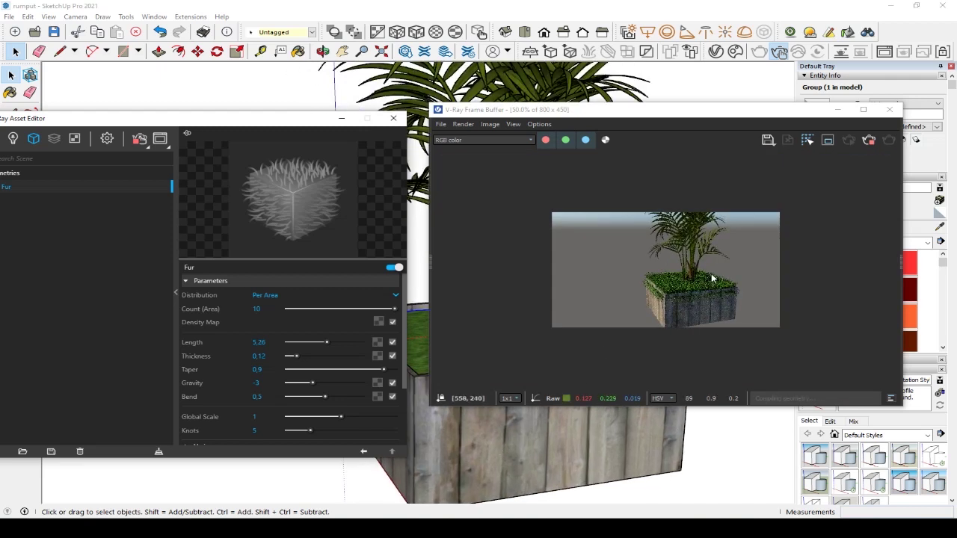
scroll(666, 284, "up", 1)
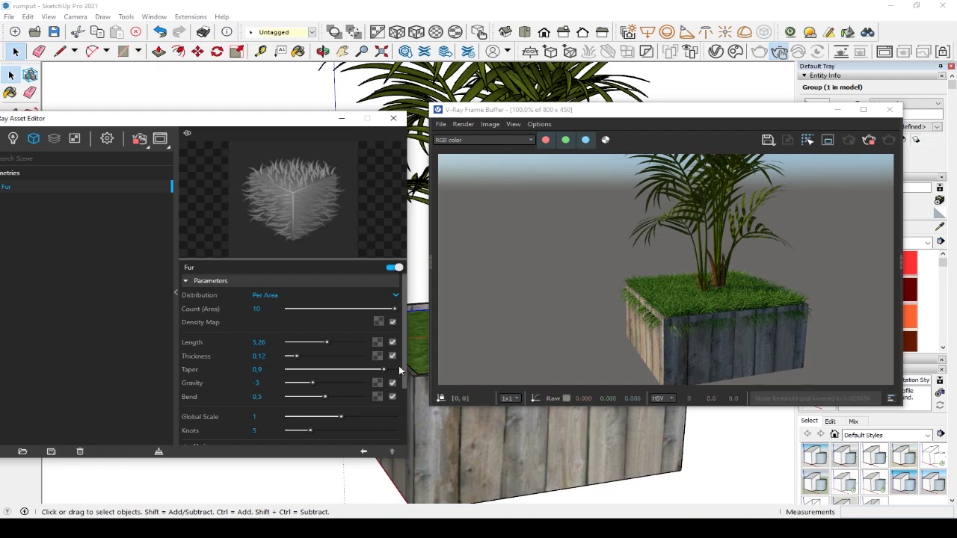
Step: Set the fur Length to 3.89, Thickness 0.18, Gravity -3.6 and Bend 0.3, watching the render
left_click_drag(326, 342, 318, 344)
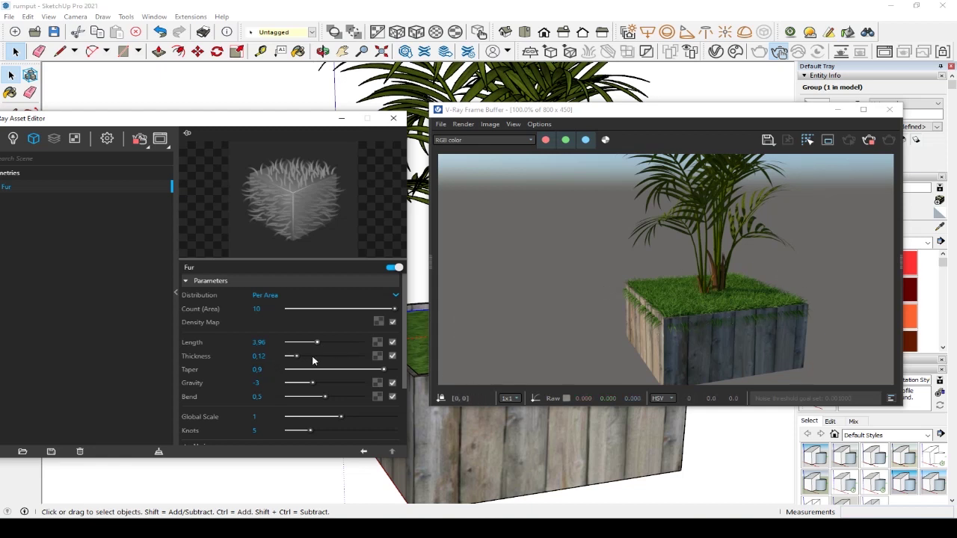
left_click_drag(296, 356, 287, 356)
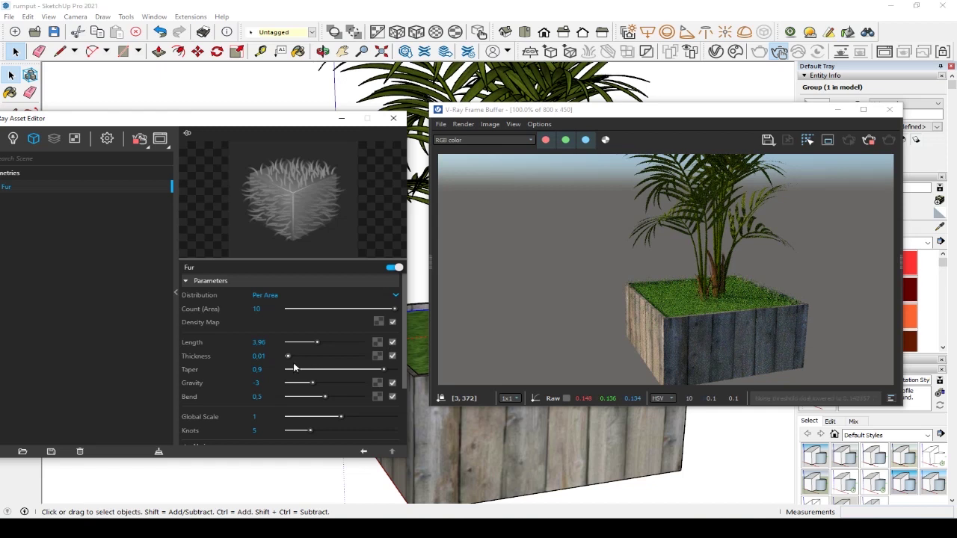
left_click_drag(288, 357, 296, 356)
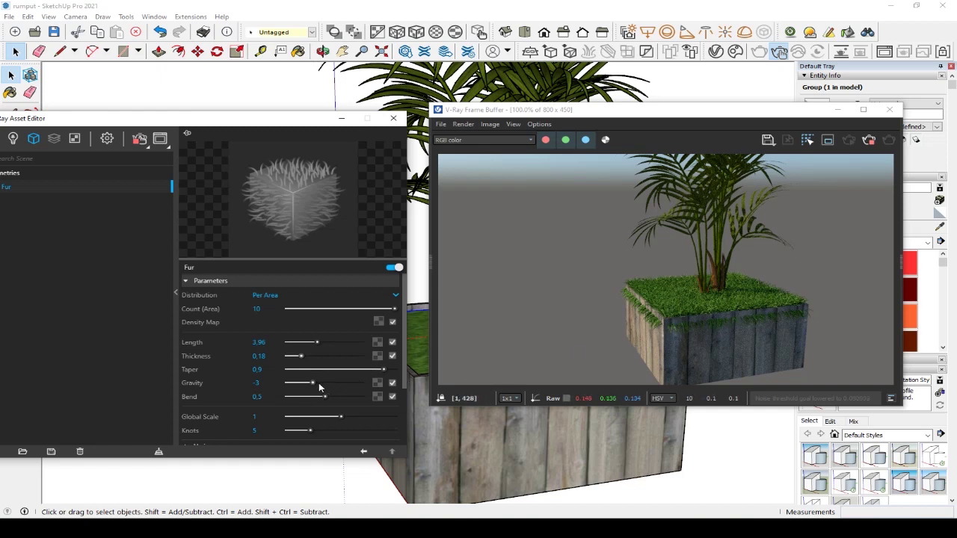
left_click_drag(314, 383, 304, 383)
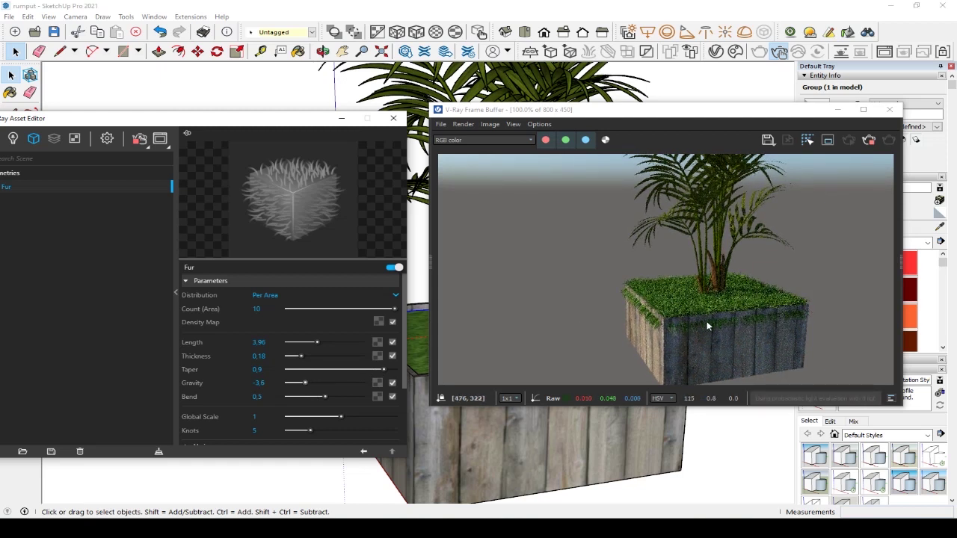
left_click_drag(323, 398, 317, 398)
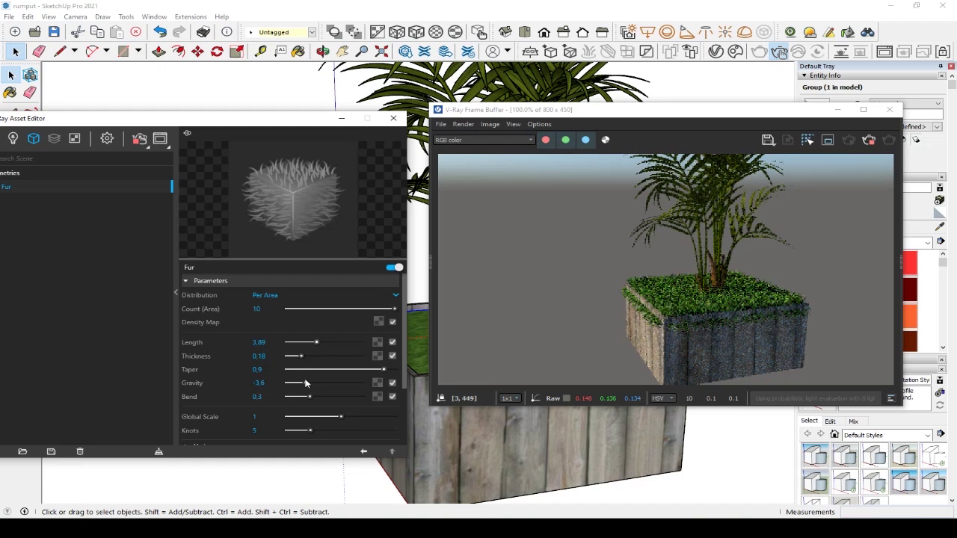
Step: Set the fur Knots to 3
scroll(329, 423, "down", 1)
scroll(329, 423, "down", 1)
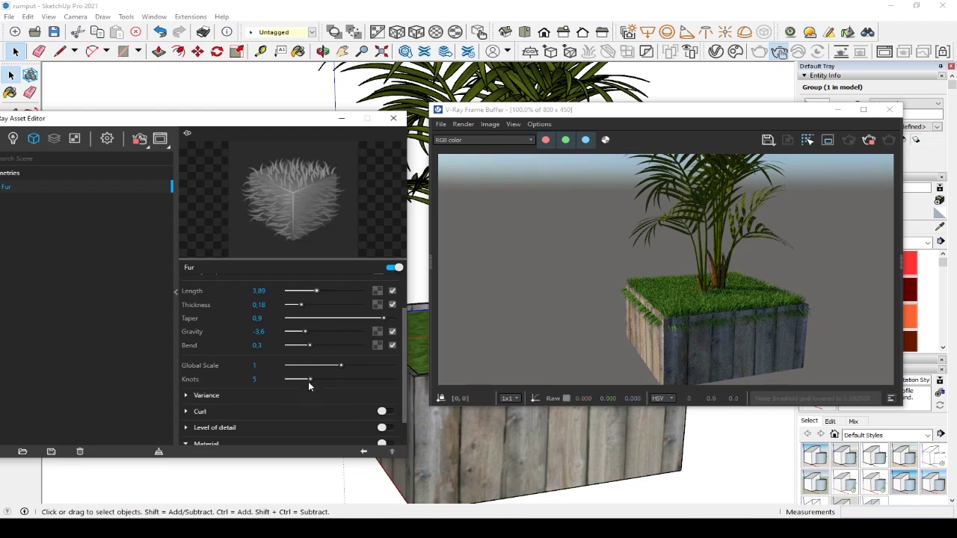
left_click_drag(309, 381, 282, 381)
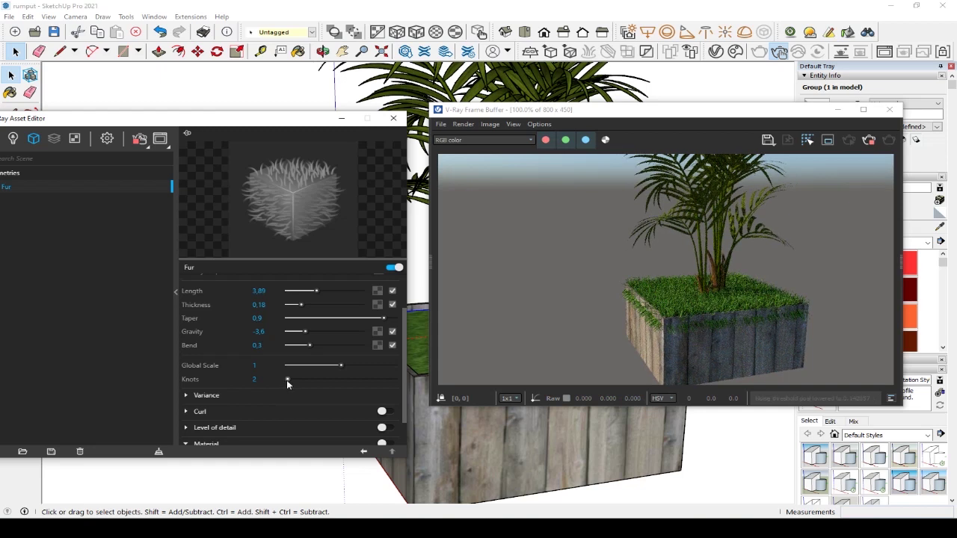
left_click_drag(288, 381, 297, 380)
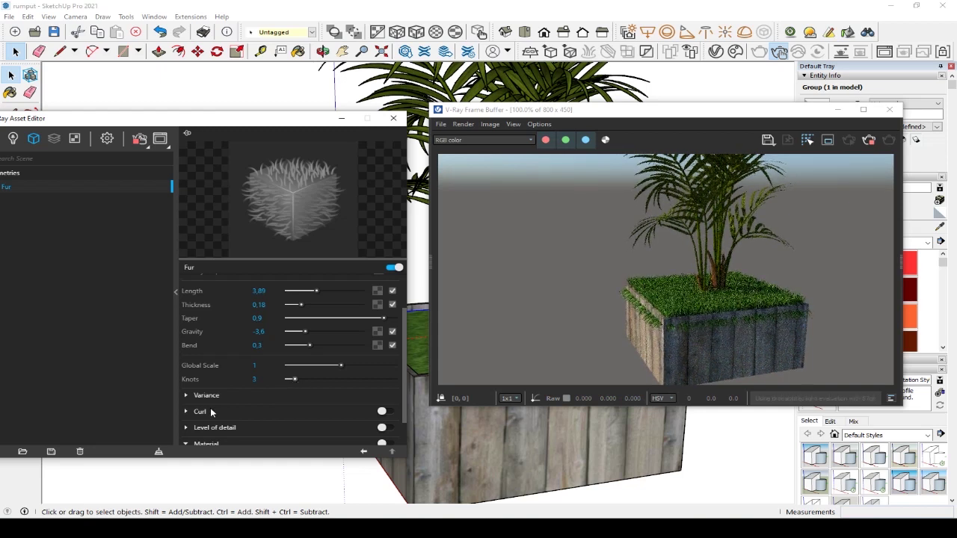
Step: Under Variance, lower Length variance to 0.12 and Gravity variance to 0.1
left_click(187, 398)
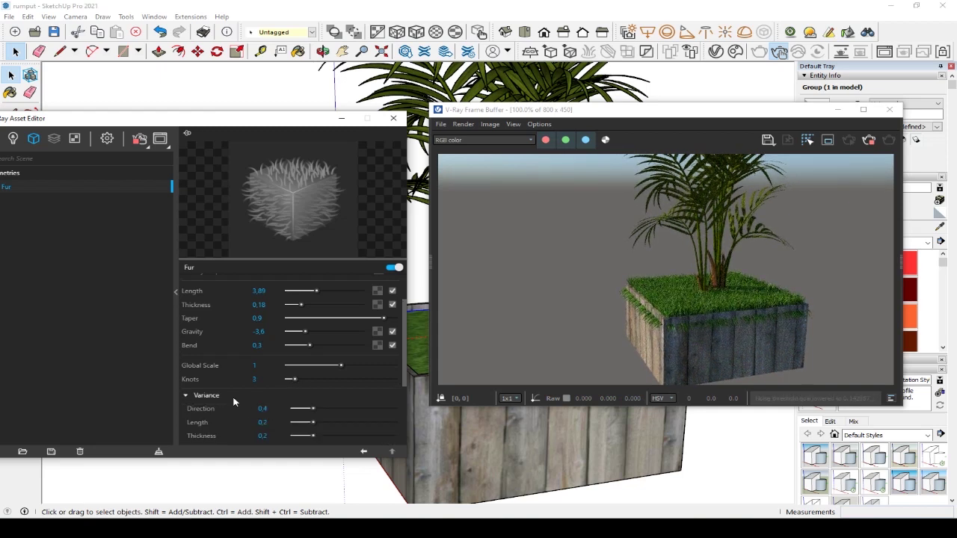
scroll(264, 410, "down", 2)
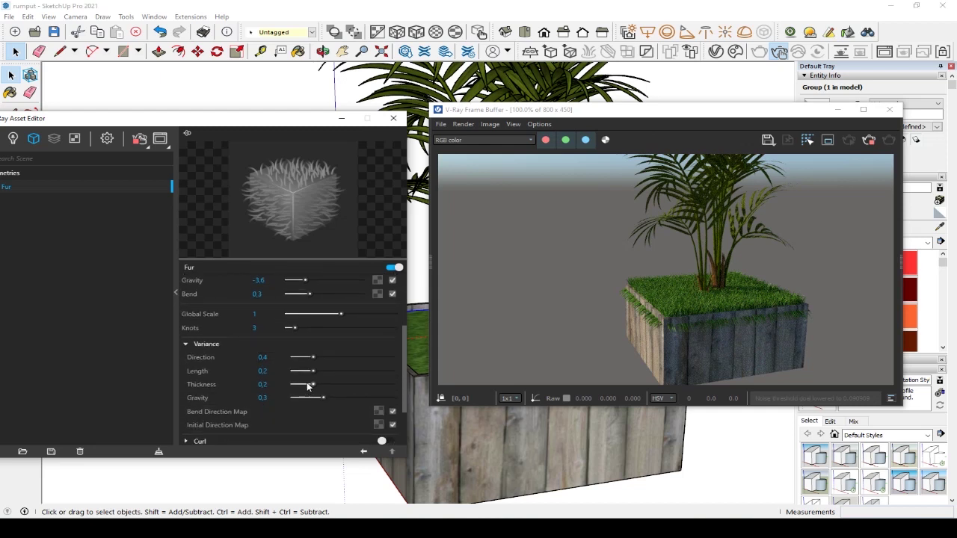
mouse_move(313, 376)
left_mouse_down()
mouse_move(303, 378)
mouse_move(304, 358)
mouse_move(341, 359)
mouse_move(314, 360)
left_mouse_up()
left_click_drag(333, 397, 303, 402)
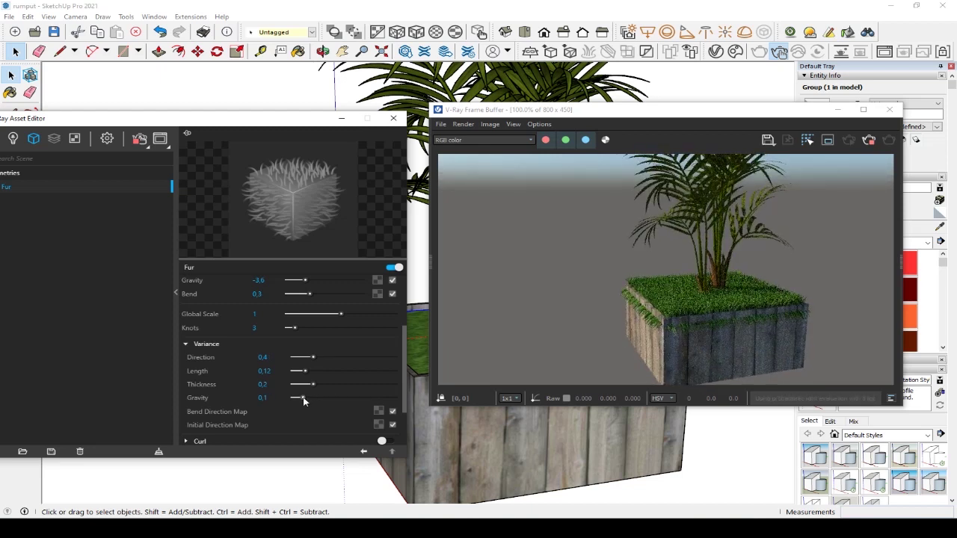
left_click_drag(709, 111, 787, 130)
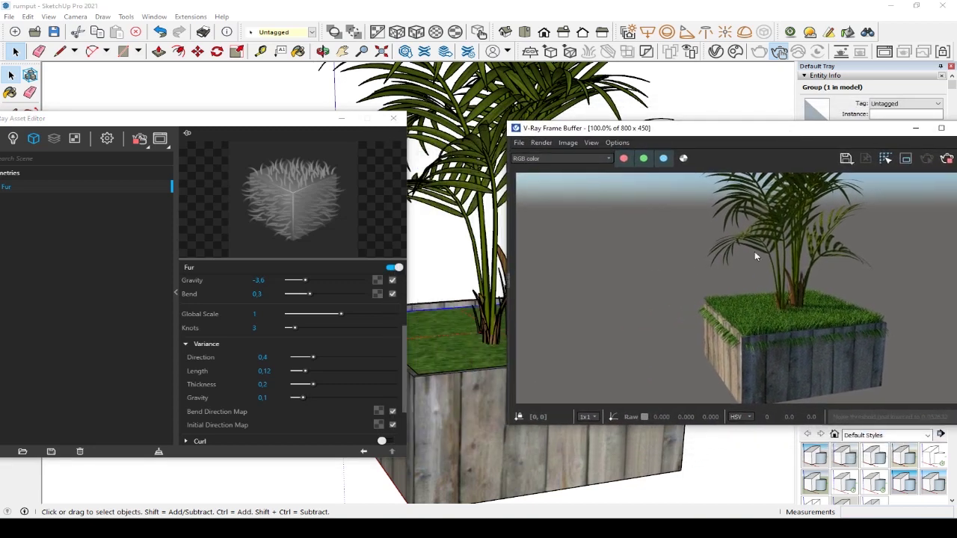
Step: Inside the planter component, push the front face and a second face out 5 cm each
double_click(460, 446)
left_click(459, 446)
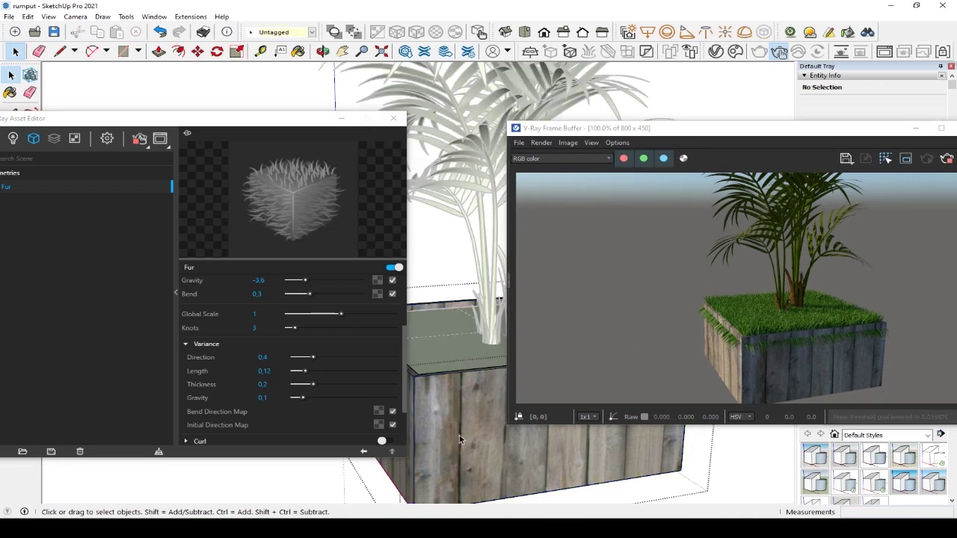
key("p")
left_click_drag(462, 454, 463, 457)
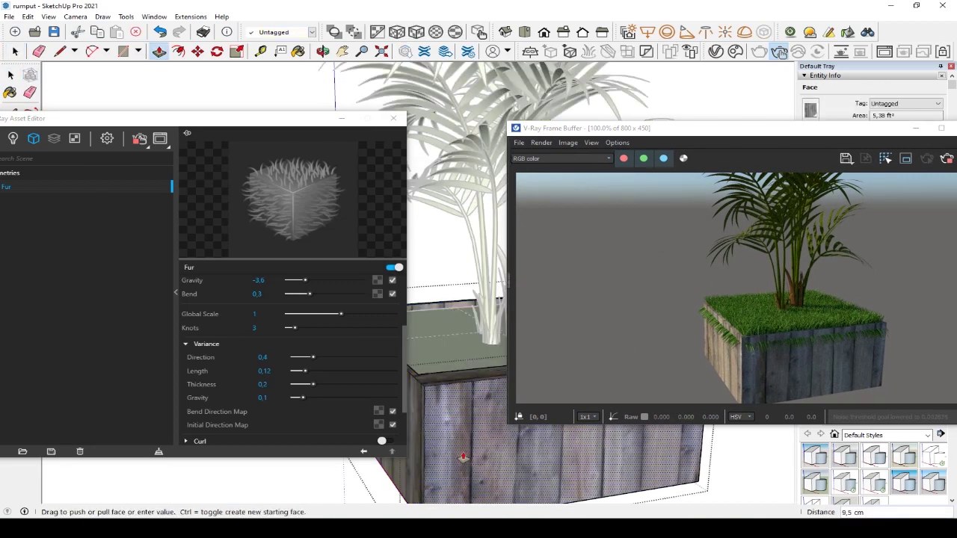
type("5")
key("Return")
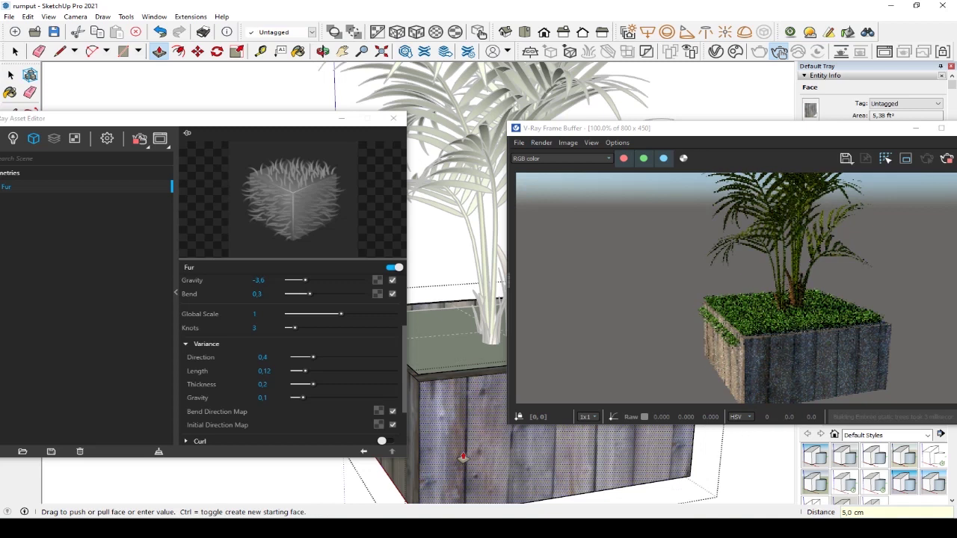
left_click(401, 483)
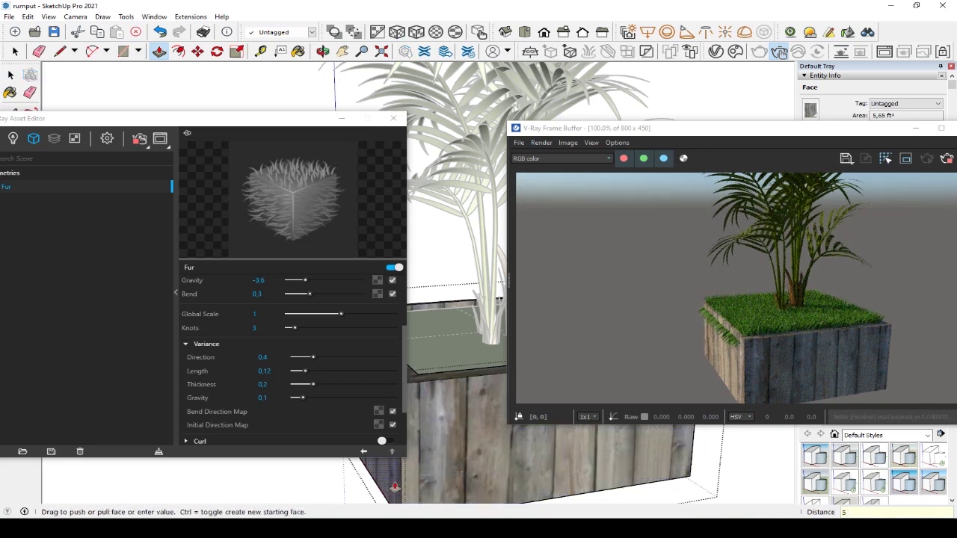
key("Return")
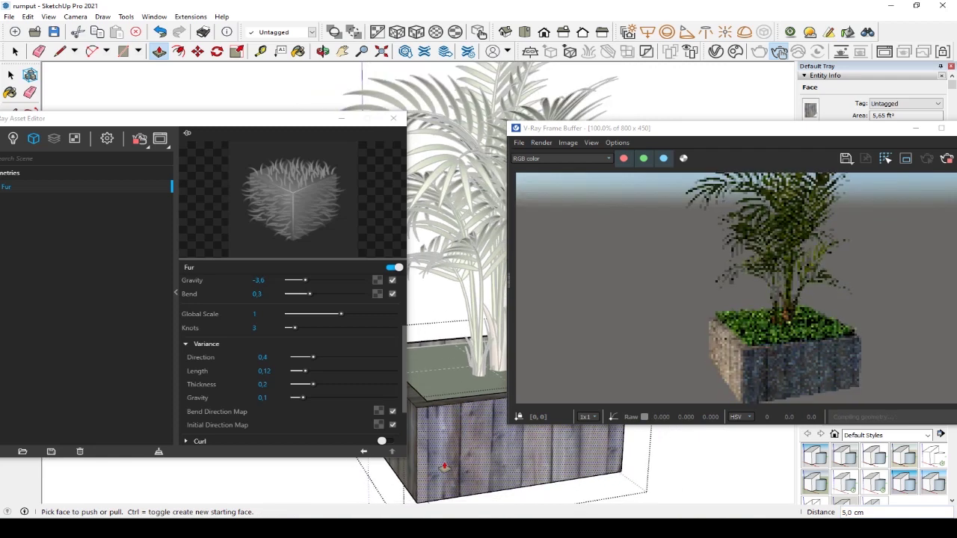
Step: Orbit to the box's other side and push that side face out 5 cm
scroll(444, 467, "down", 3)
scroll(464, 471, "down", 2)
mouse_move(526, 448)
middle_mouse_down()
mouse_move(439, 461)
mouse_move(513, 444)
mouse_move(367, 445)
mouse_move(520, 448)
mouse_move(381, 434)
middle_mouse_up()
scroll(380, 434, "up", 2)
scroll(485, 440, "up", 2)
mouse_move(485, 439)
middle_mouse_down()
mouse_move(380, 435)
mouse_move(513, 427)
mouse_move(428, 438)
middle_mouse_up()
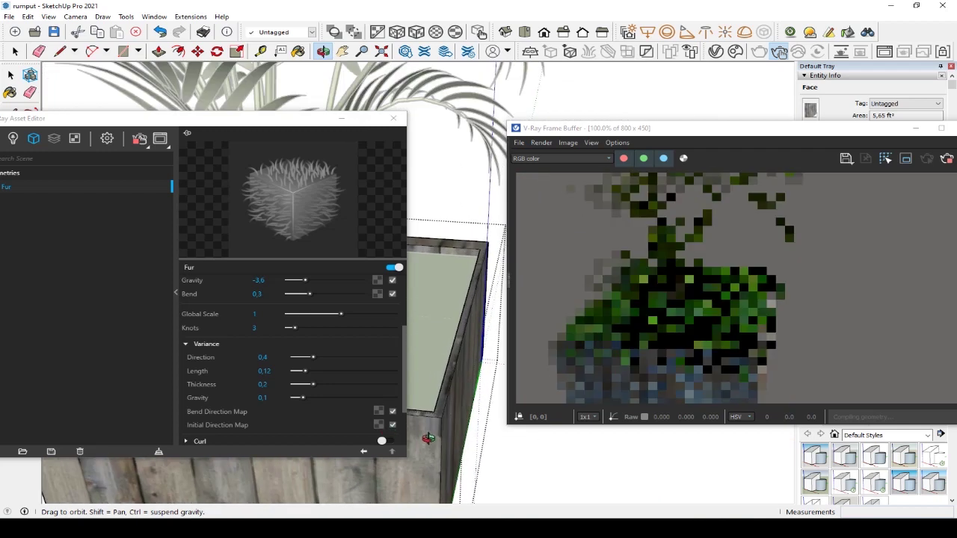
key("p")
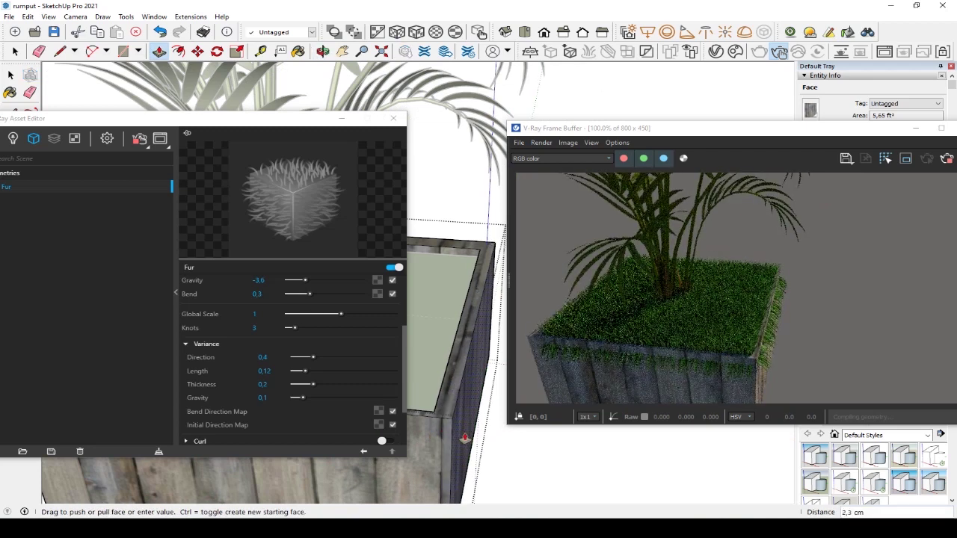
left_click_drag(464, 438, 447, 447)
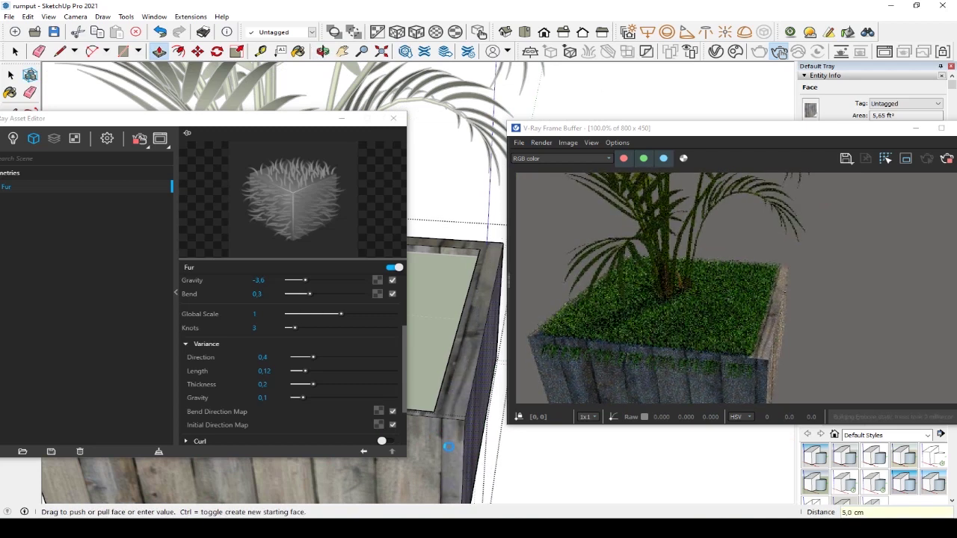
type("5")
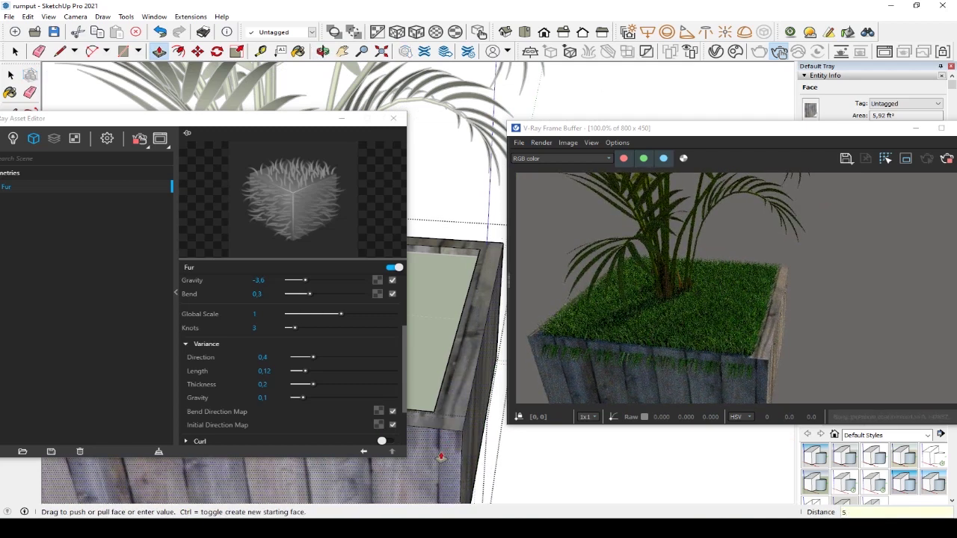
key("Return")
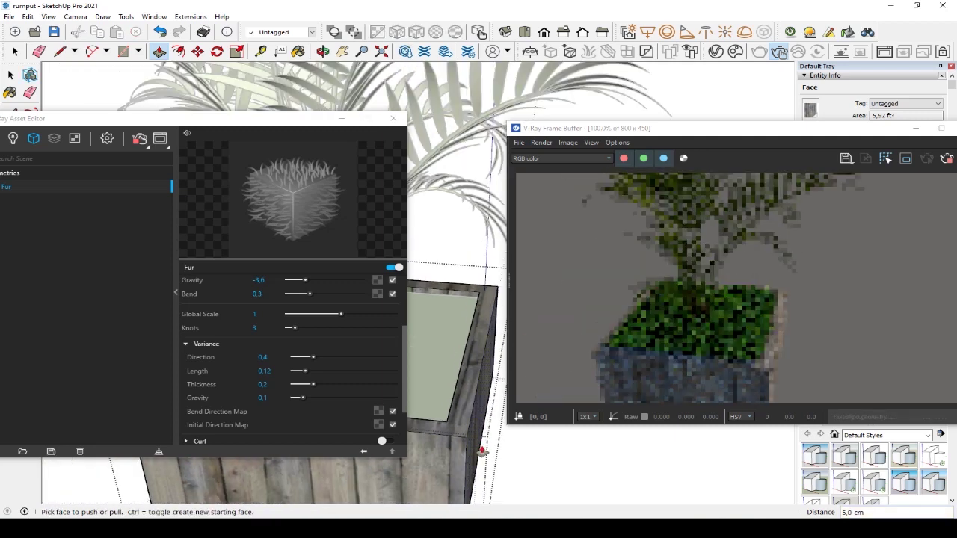
Step: Close the planter component and select the planter group
scroll(482, 451, "down", 2)
scroll(485, 447, "down", 2)
scroll(487, 442, "down", 2)
scroll(491, 436, "down", 2)
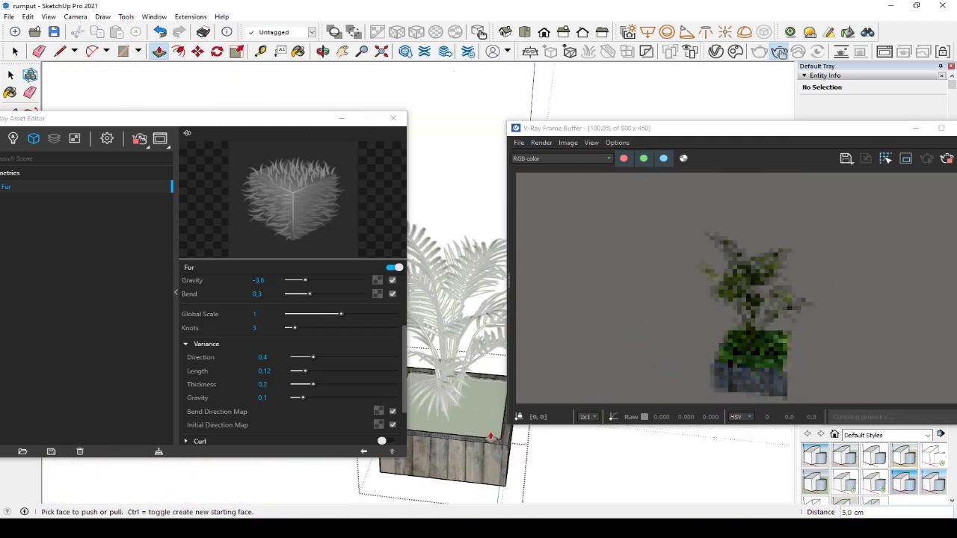
scroll(489, 433, "up", 2)
scroll(489, 418, "up", 2)
scroll(488, 400, "up", 2)
mouse_move(487, 389)
middle_mouse_down()
mouse_move(486, 376)
mouse_move(623, 452)
middle_mouse_up()
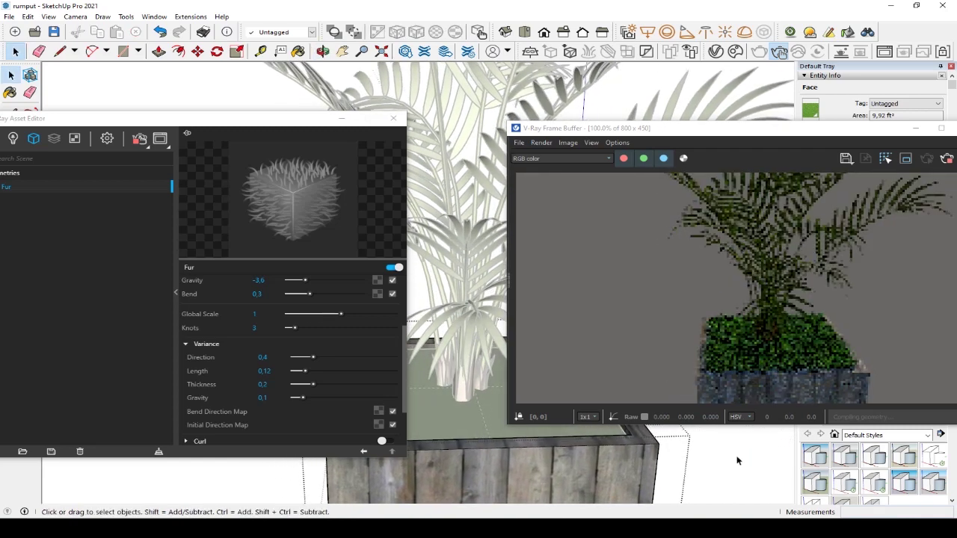
left_click(714, 454)
mouse_move(421, 428)
middle_mouse_down()
mouse_move(436, 431)
mouse_move(437, 447)
mouse_move(471, 452)
mouse_move(456, 462)
mouse_move(438, 424)
middle_mouse_up()
scroll(437, 423, "up", 4)
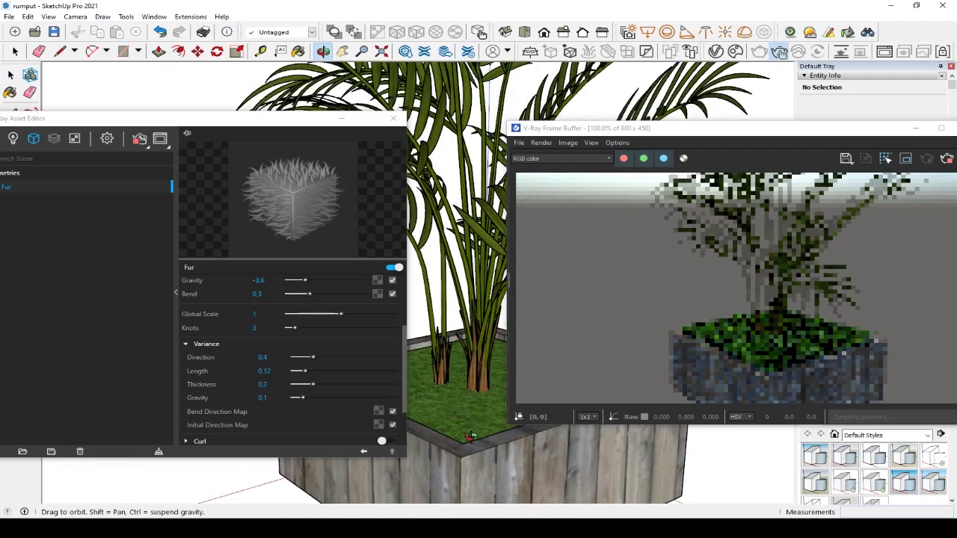
key("space")
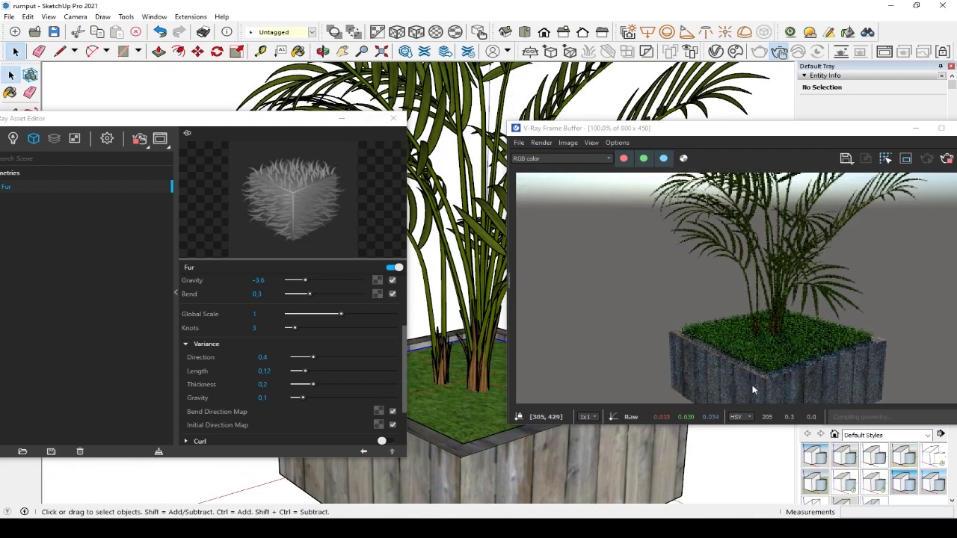
left_click(778, 376)
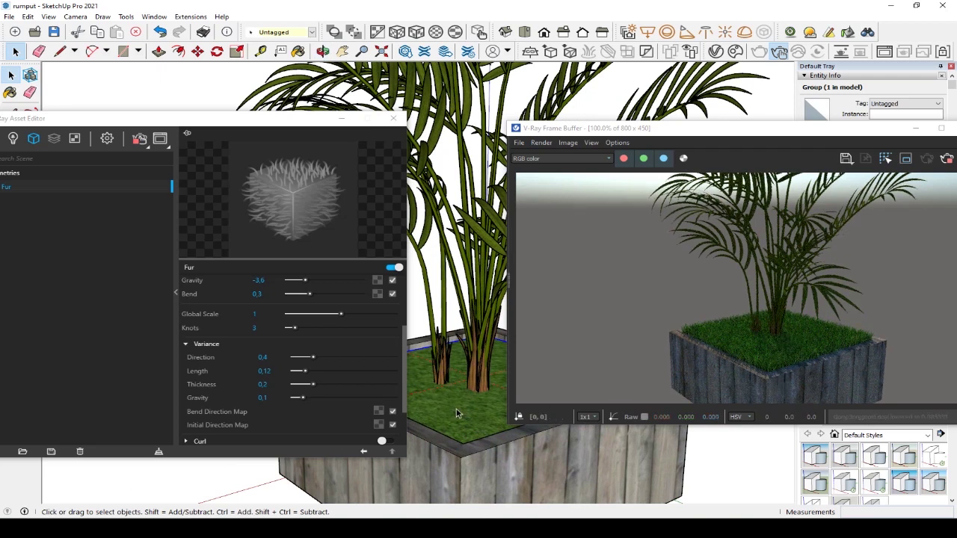
scroll(458, 413, "up", 1)
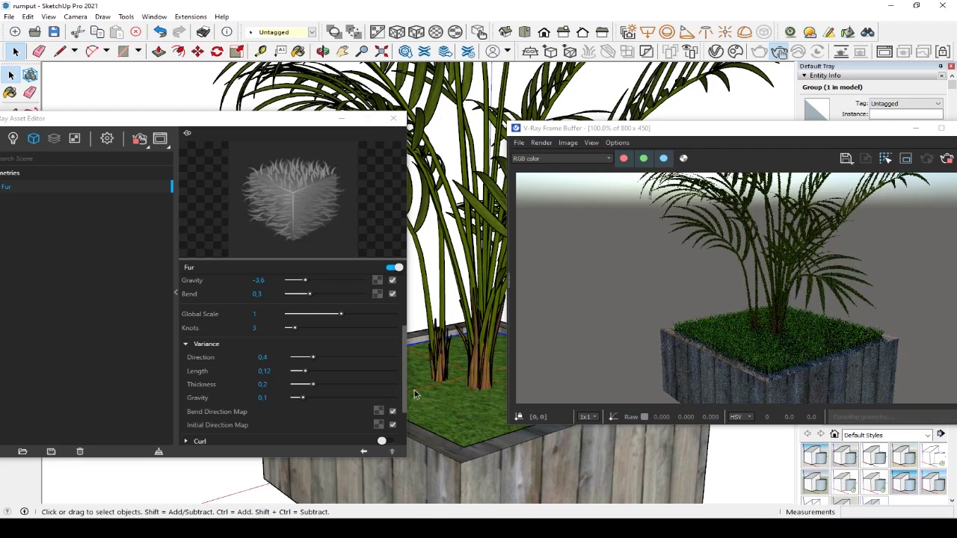
Step: Set the fur grass Length to 3.35 and Thickness to 0.25
scroll(303, 329, "up", 3)
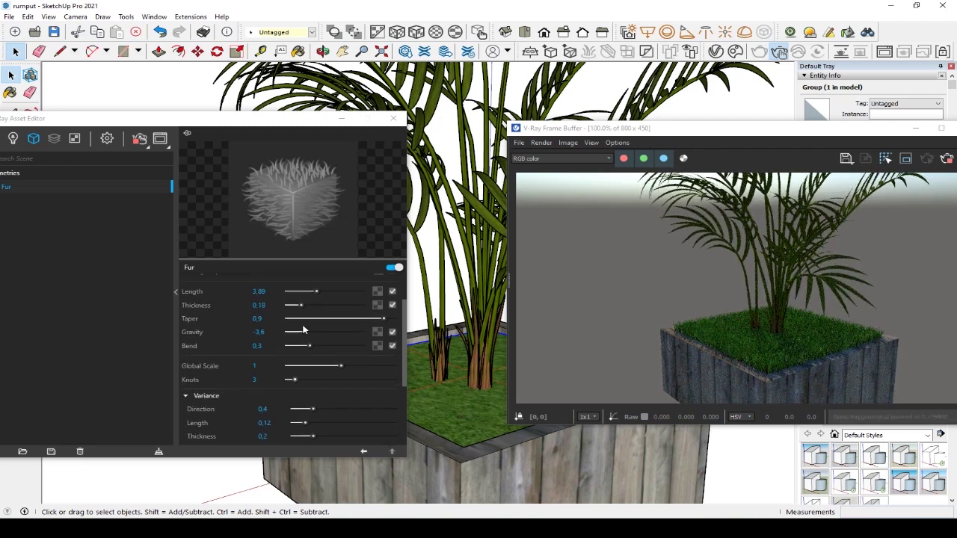
scroll(303, 329, "up", 3)
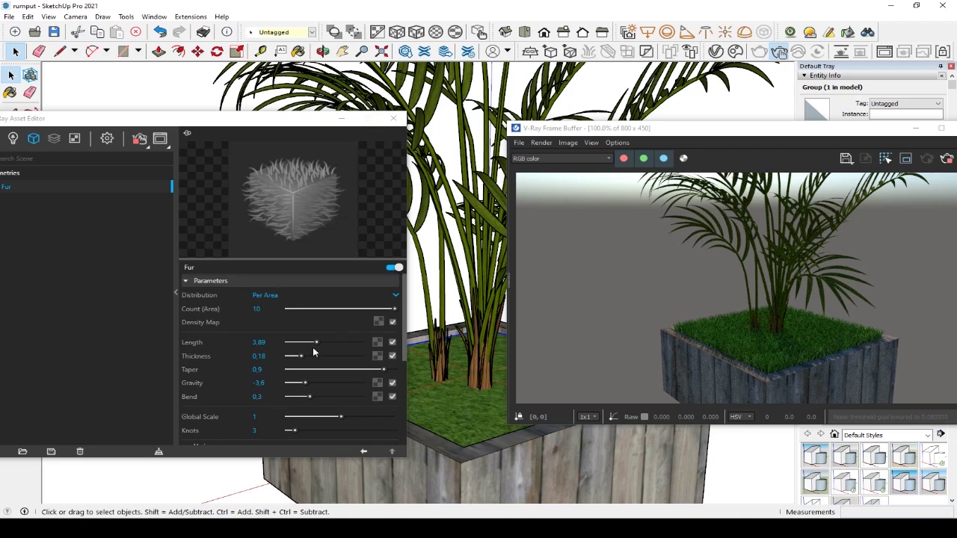
left_click_drag(317, 346, 314, 347)
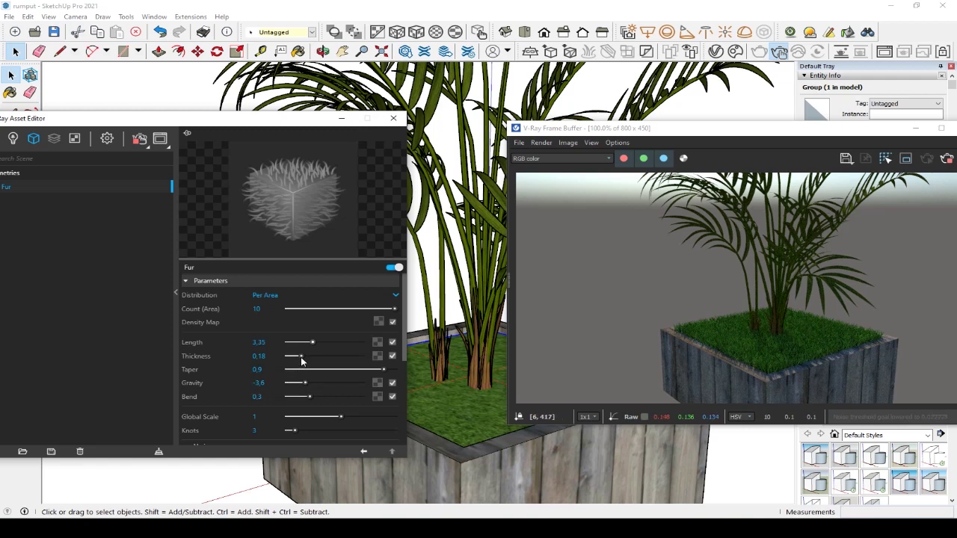
left_click_drag(306, 362, 307, 362)
Step: Orbit around the planter to check the updated grass render, then clear the selection
middle_click_drag(460, 447, 465, 444)
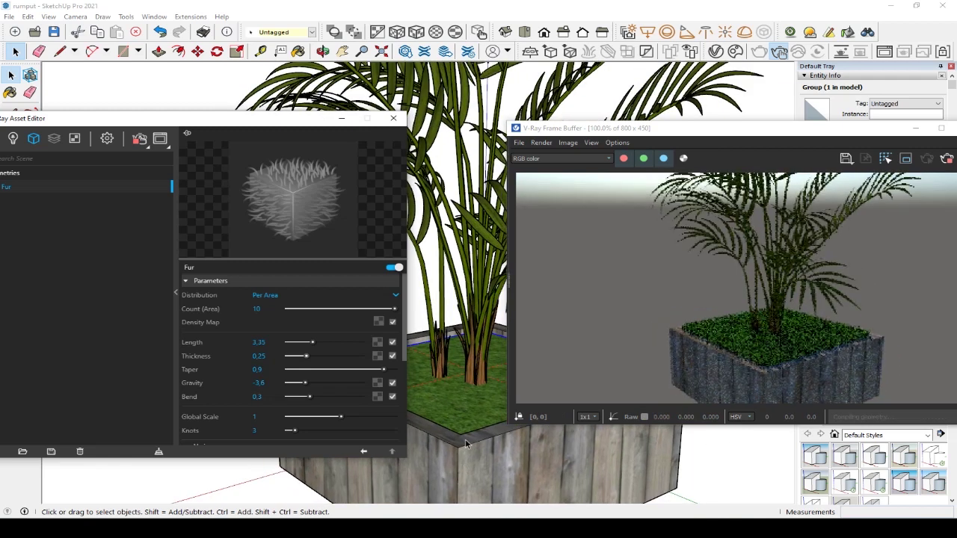
scroll(465, 444, "up", 1)
left_click(480, 442)
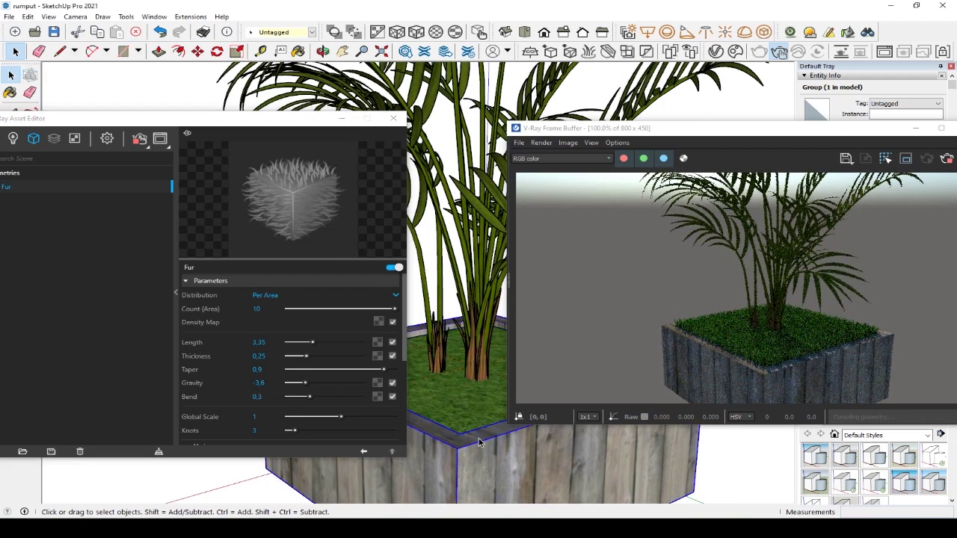
middle_click_drag(480, 442, 470, 418)
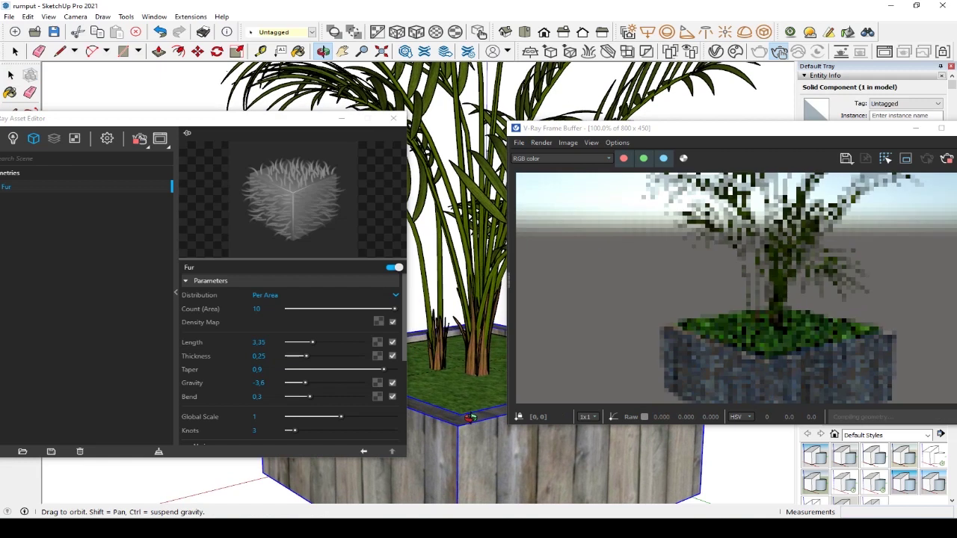
scroll(470, 418, "up", 1)
scroll(471, 417, "up", 1)
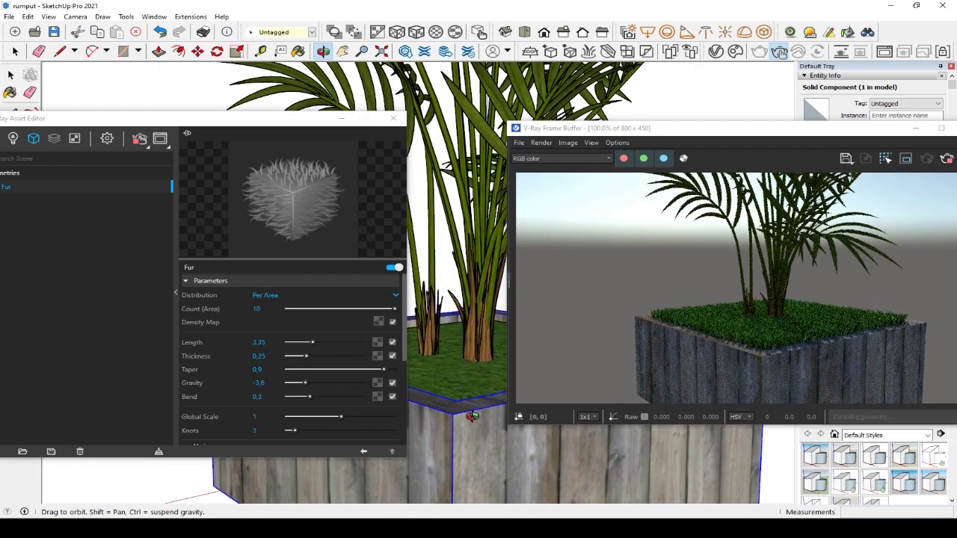
key("space")
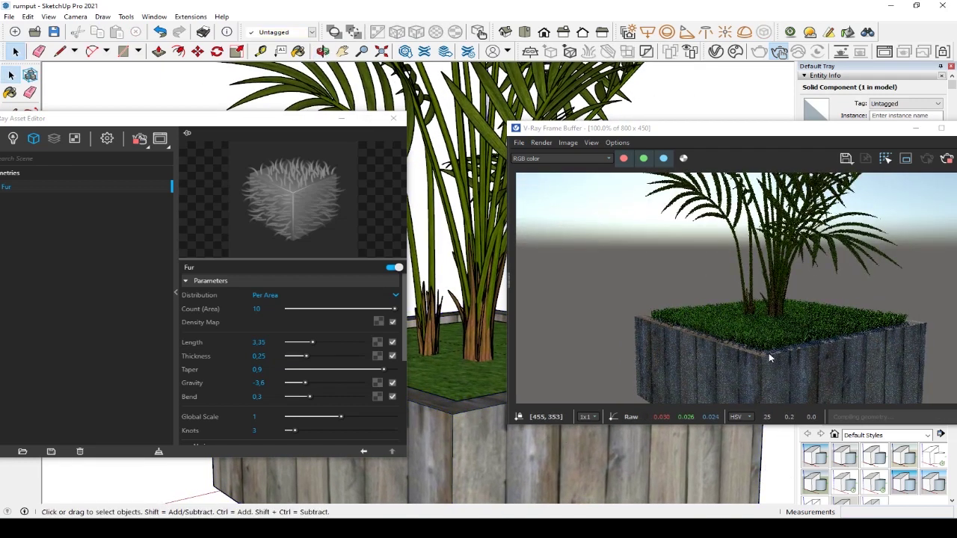
left_click(778, 348)
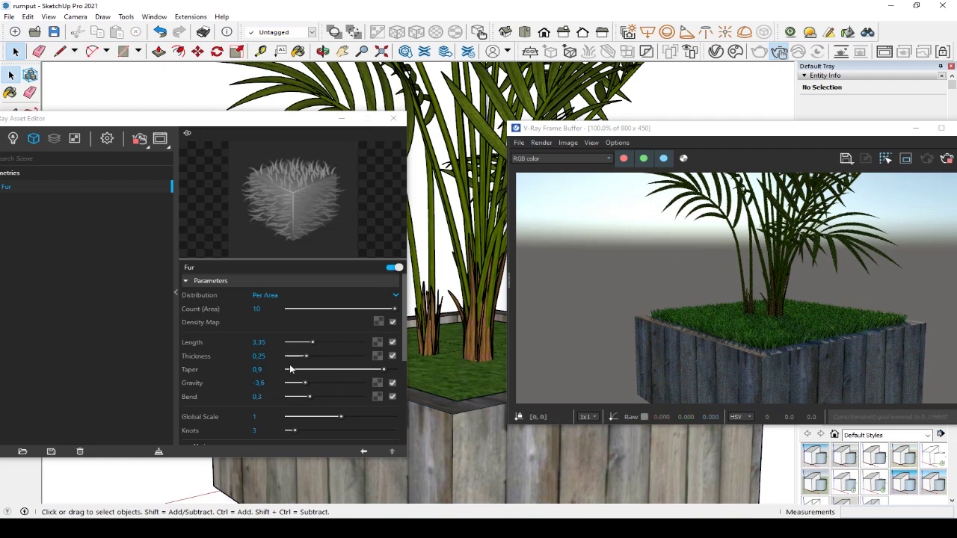
Step: Shorten the fur, then set Thickness 0.52, Gravity -5, Bend 0.2 and Taper 1
left_click_drag(312, 343, 305, 346)
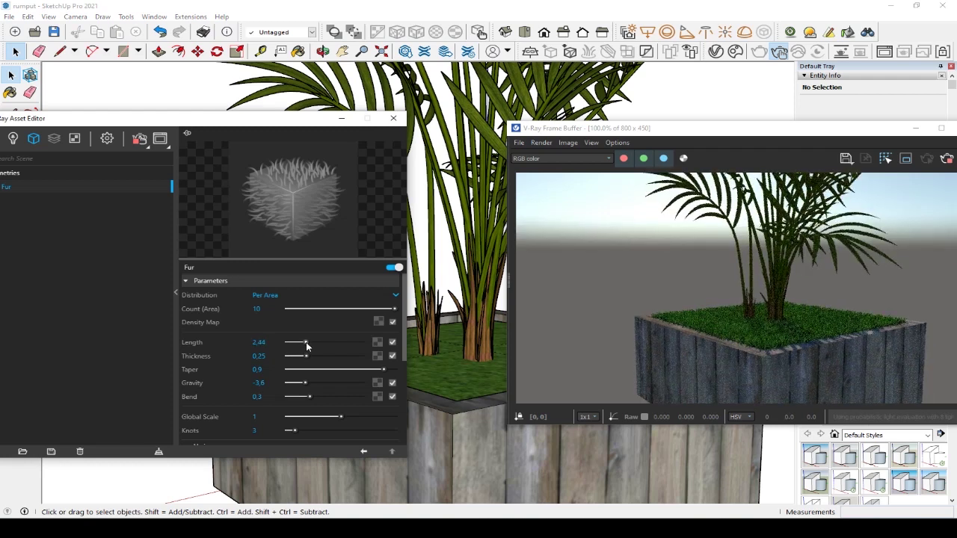
scroll(464, 384, "up", 2)
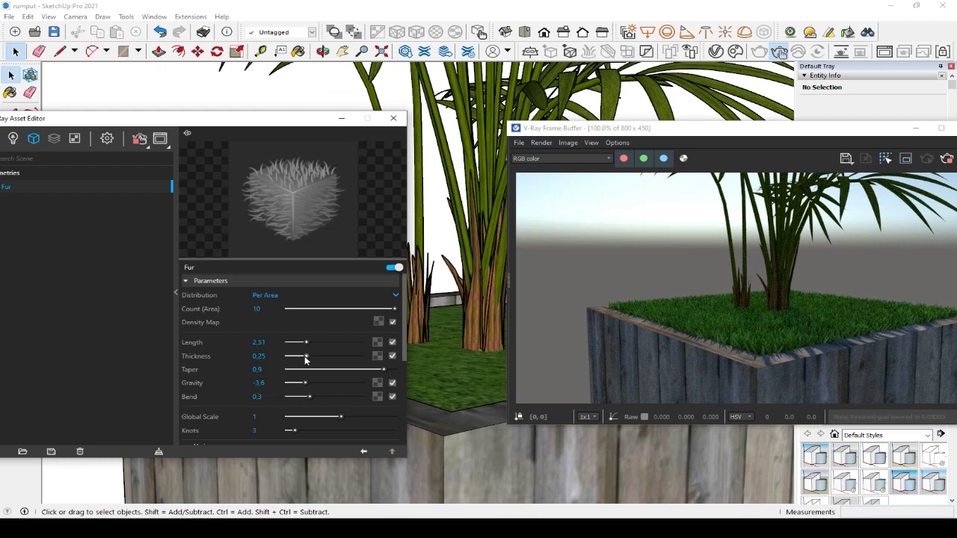
left_click_drag(299, 357, 325, 356)
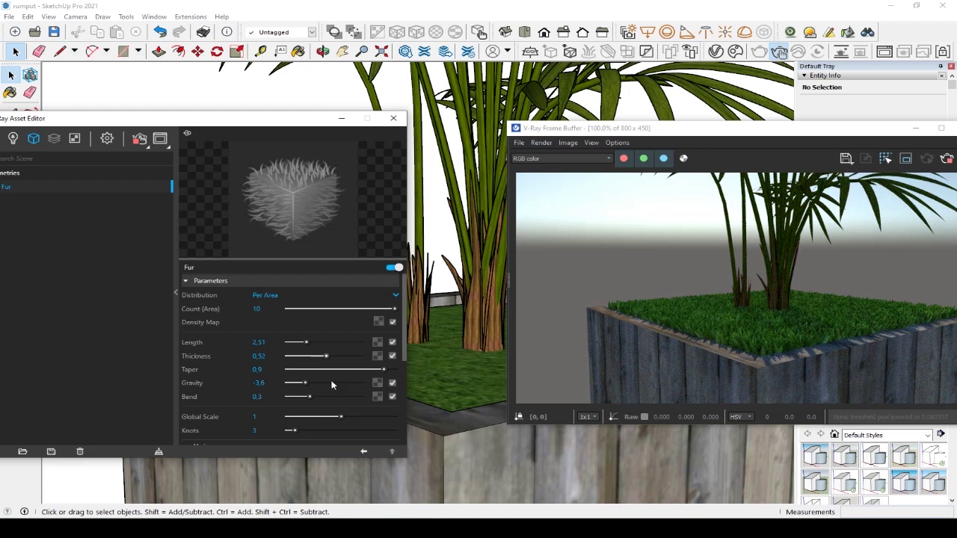
left_click_drag(298, 385, 295, 385)
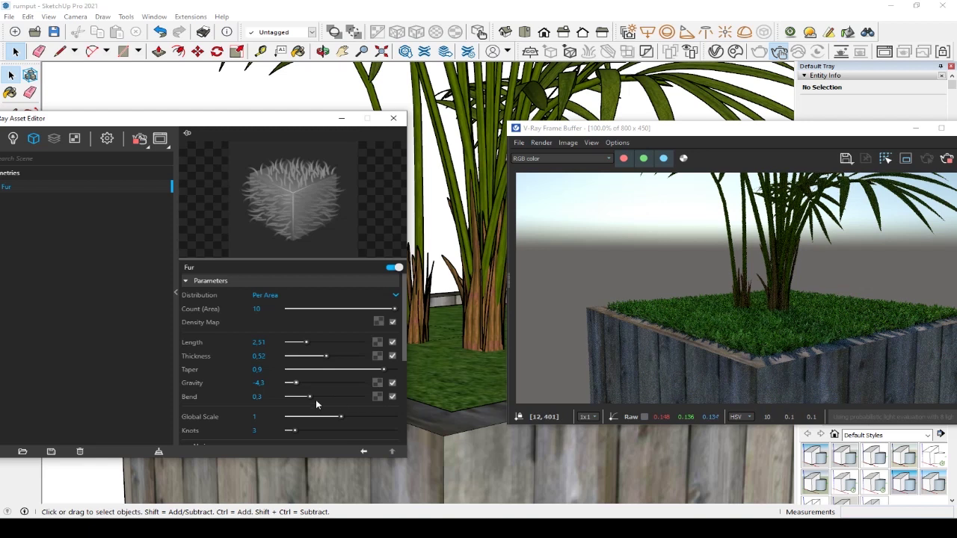
mouse_move(307, 397)
left_mouse_down()
mouse_move(329, 397)
mouse_move(309, 397)
left_mouse_up()
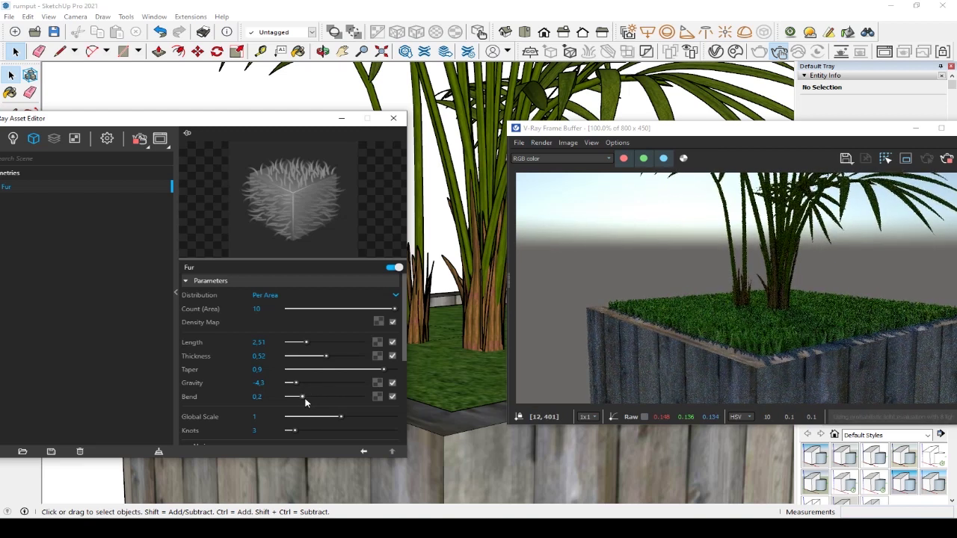
left_click_drag(295, 382, 316, 384)
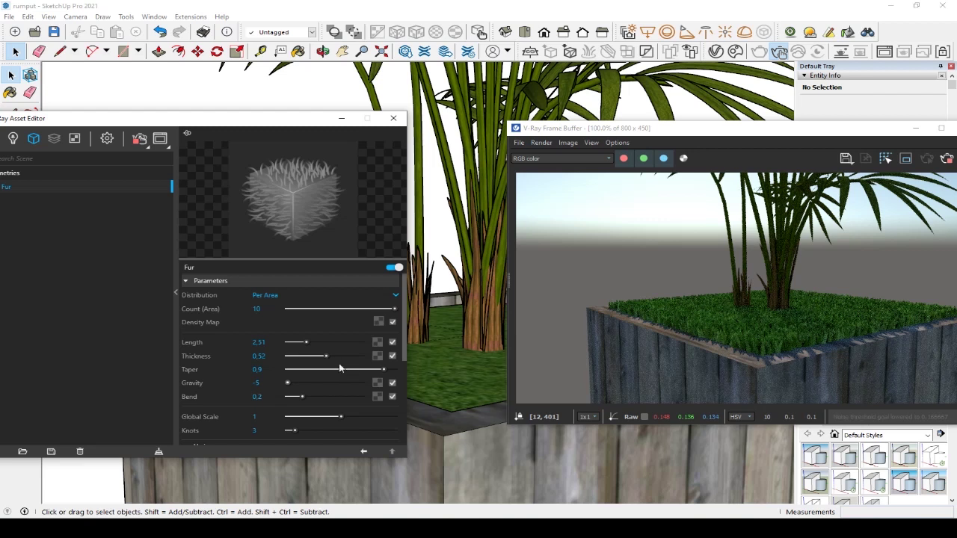
left_click_drag(385, 370, 394, 372)
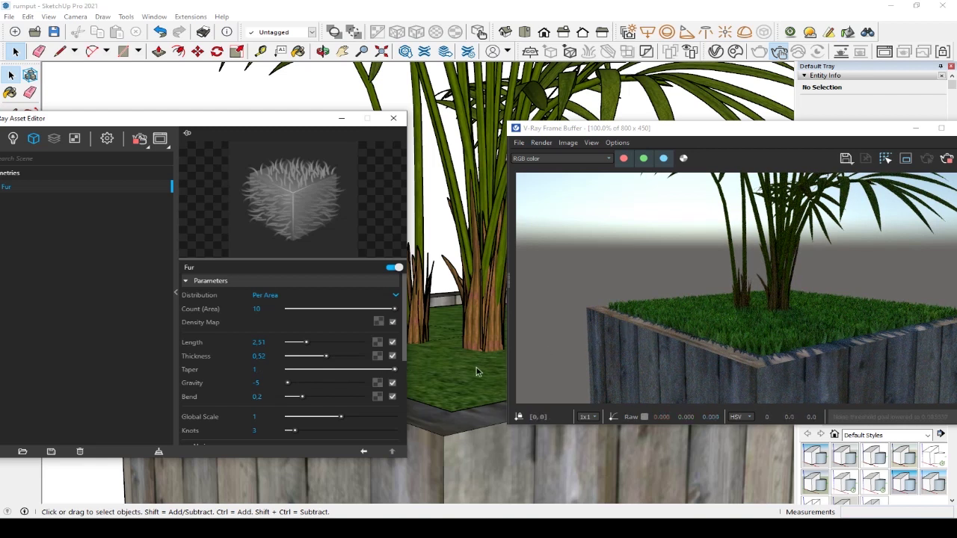
Step: Set the fur Length to 3.05, Gravity to -3.5 and Bend to 0.4
scroll(476, 368, "down", 2)
scroll(476, 367, "down", 2)
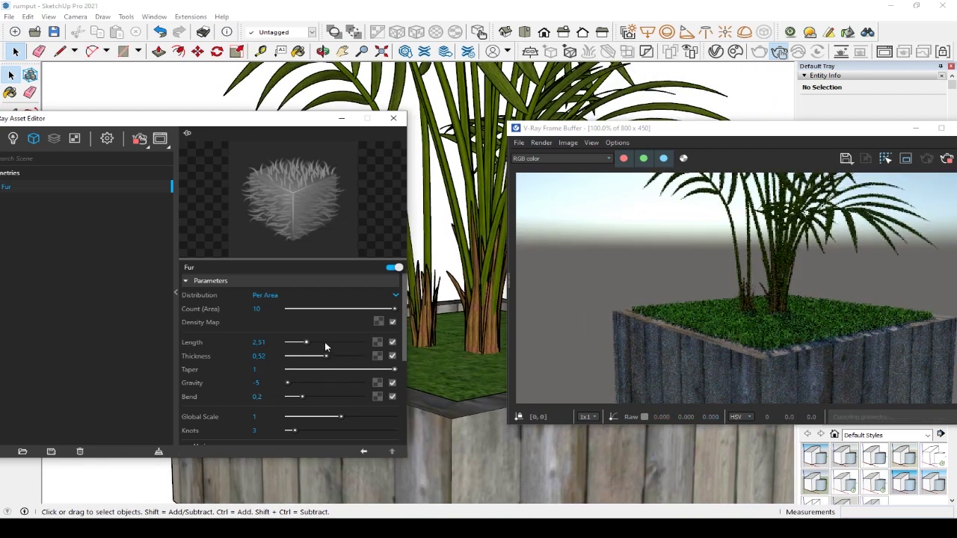
left_click_drag(307, 343, 311, 343)
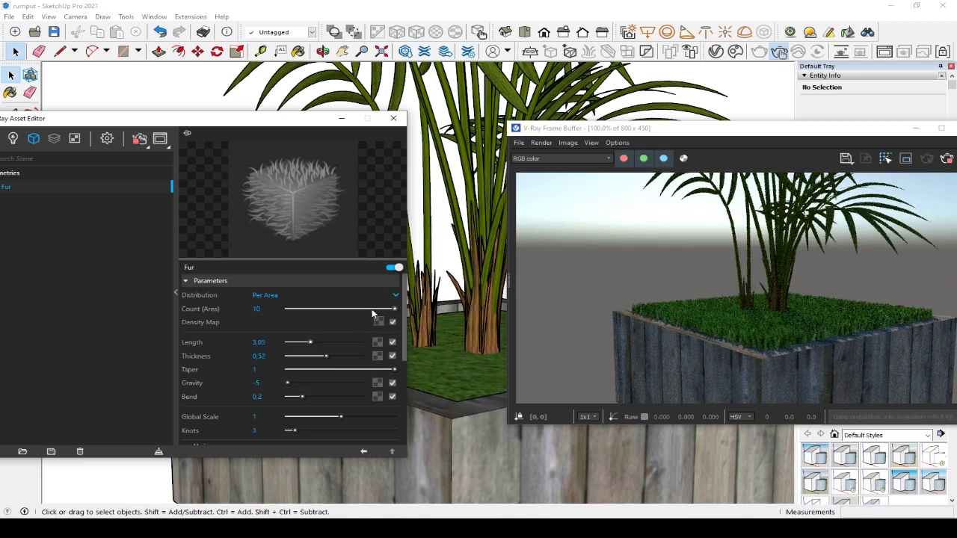
left_click(397, 298)
left_click(396, 298)
left_click_drag(292, 385, 307, 386)
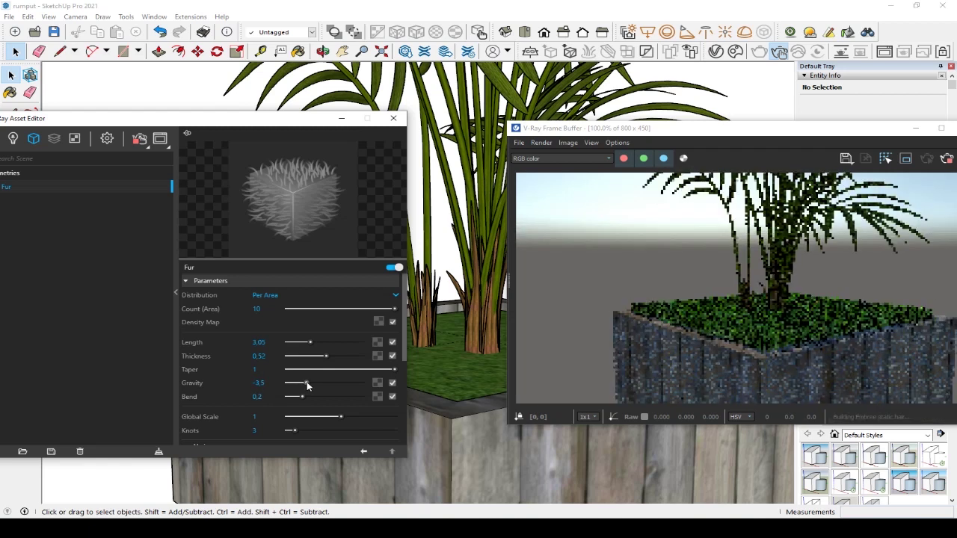
left_click_drag(303, 397, 318, 397)
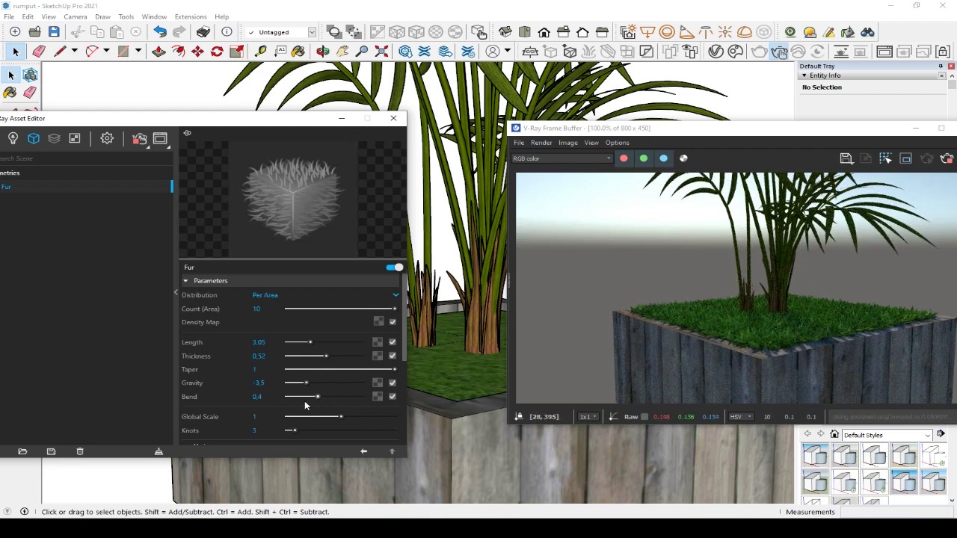
Step: Set the grass fur Knots to 6 and its Global Scale to 1.1
scroll(305, 413, "down", 1)
scroll(303, 409, "down", 1)
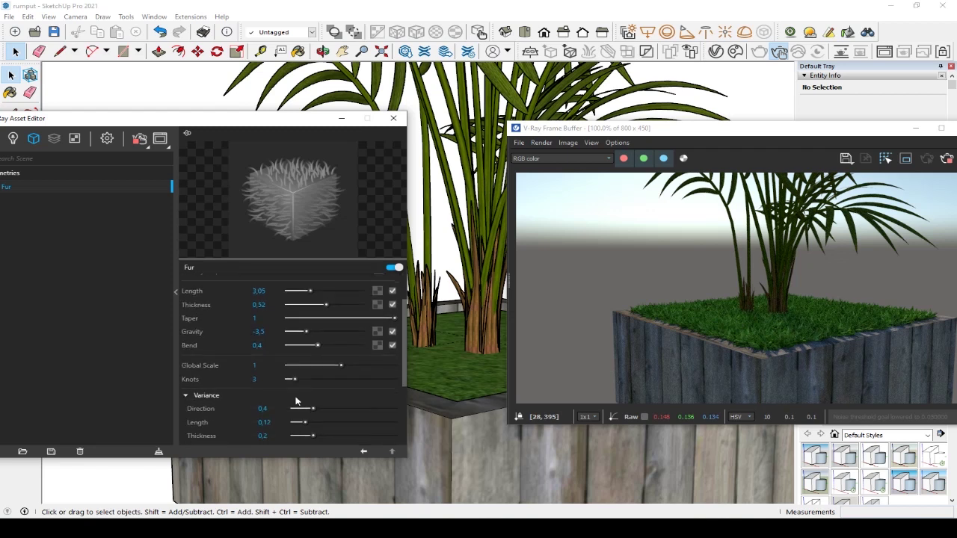
left_click_drag(295, 381, 321, 384)
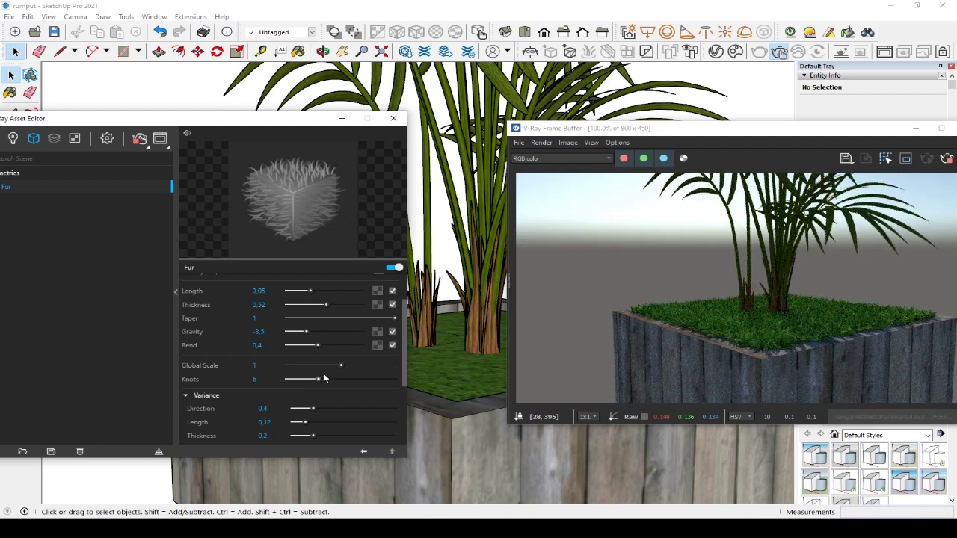
mouse_move(341, 368)
left_mouse_down()
mouse_move(356, 370)
mouse_move(303, 372)
left_mouse_up()
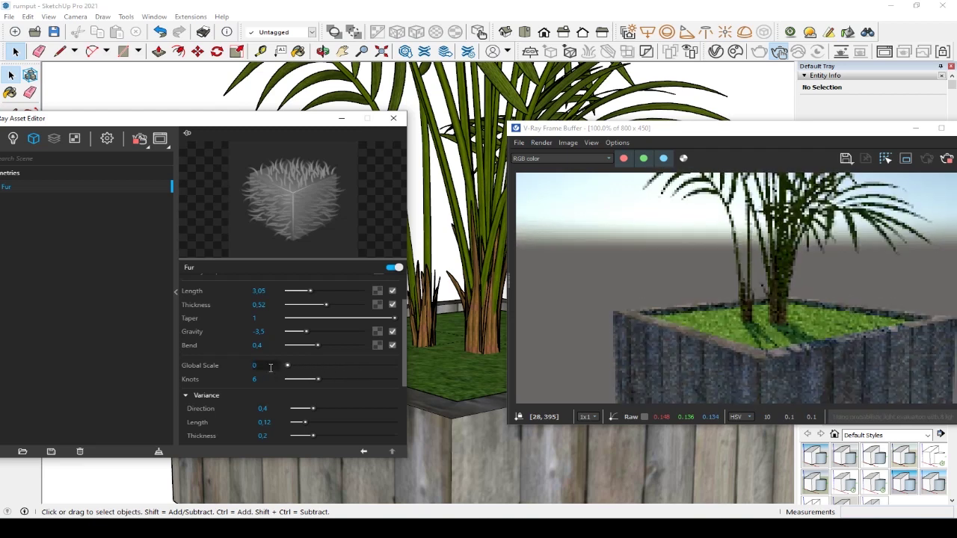
left_click_drag(291, 369, 366, 372)
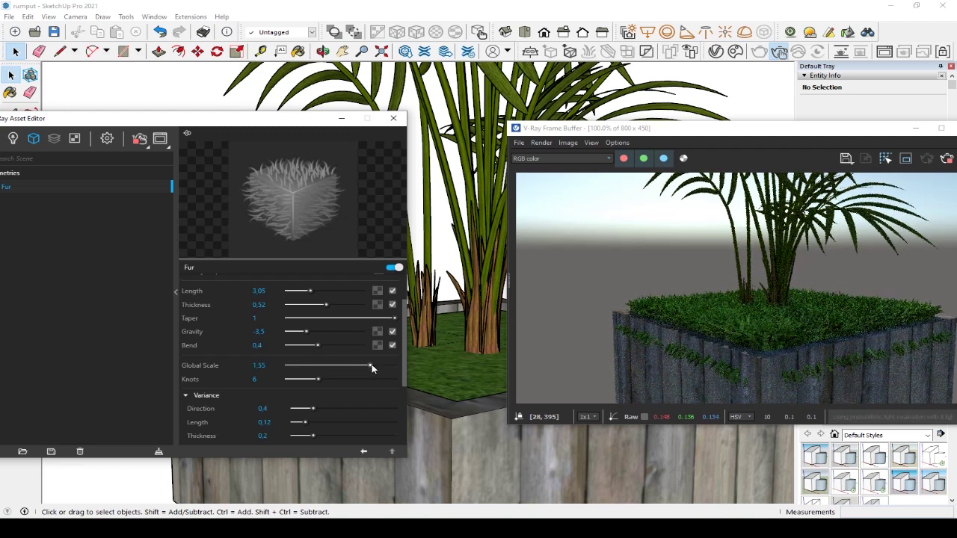
left_click_drag(370, 364, 346, 364)
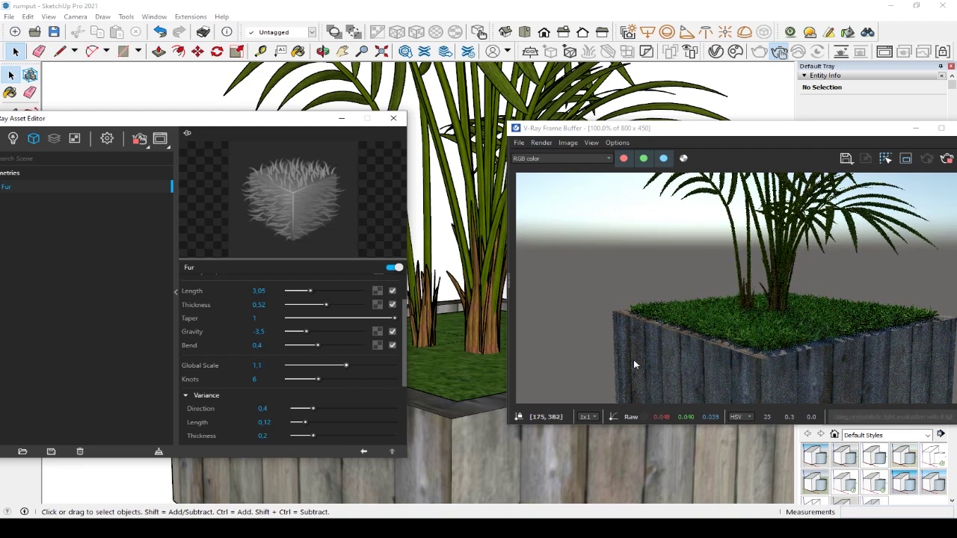
scroll(303, 402, "down", 2)
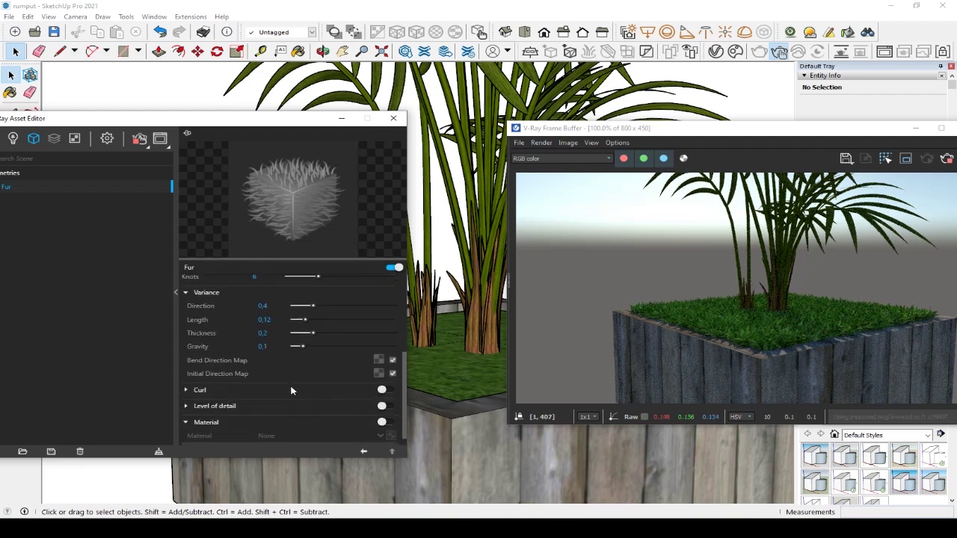
Step: Expand the fur's Curl rollout to review its options, then return to the Variance section
left_click(251, 388)
scroll(255, 390, "down", 2)
scroll(257, 390, "up", 1)
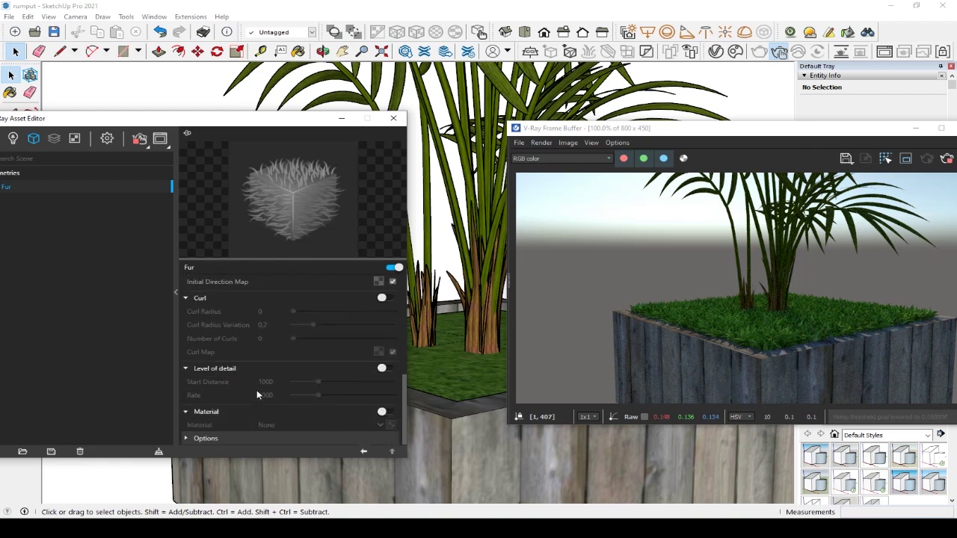
scroll(259, 389, "up", 2)
scroll(260, 394, "up", 2)
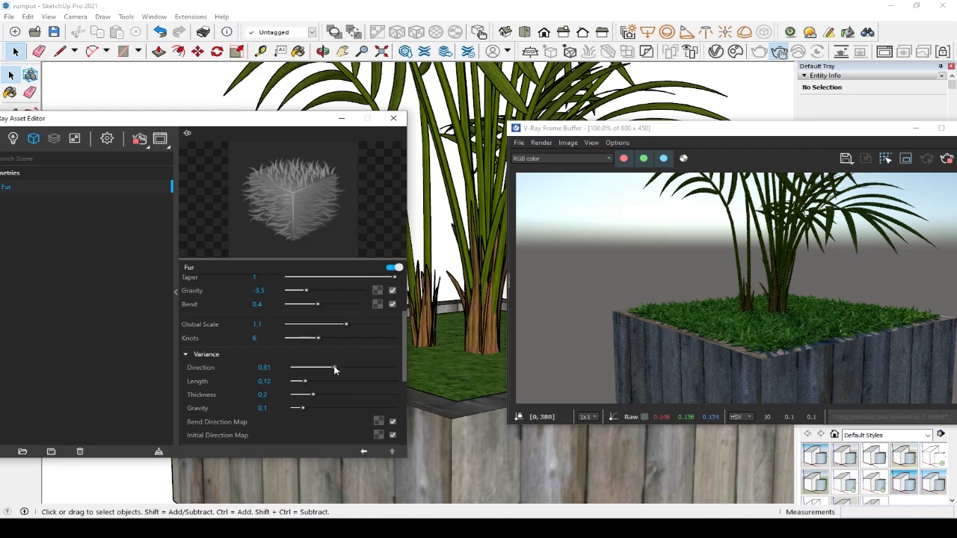
Step: Set the fur Variance sliders: Direction 0.36, Length 0.32, Thickness 0.61, Gravity 0.33
mouse_move(333, 368)
left_mouse_down()
mouse_move(281, 370)
mouse_move(313, 373)
left_mouse_up()
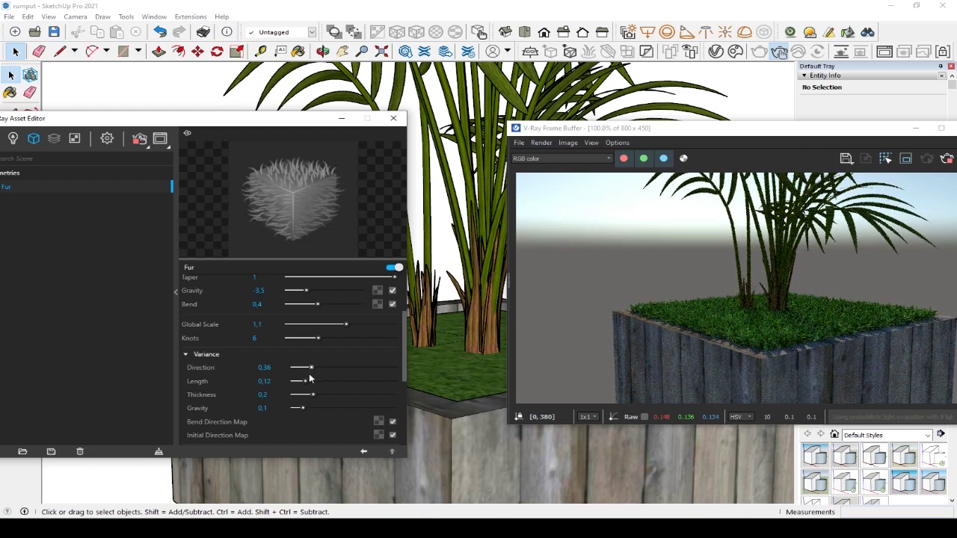
left_click_drag(301, 382, 324, 387)
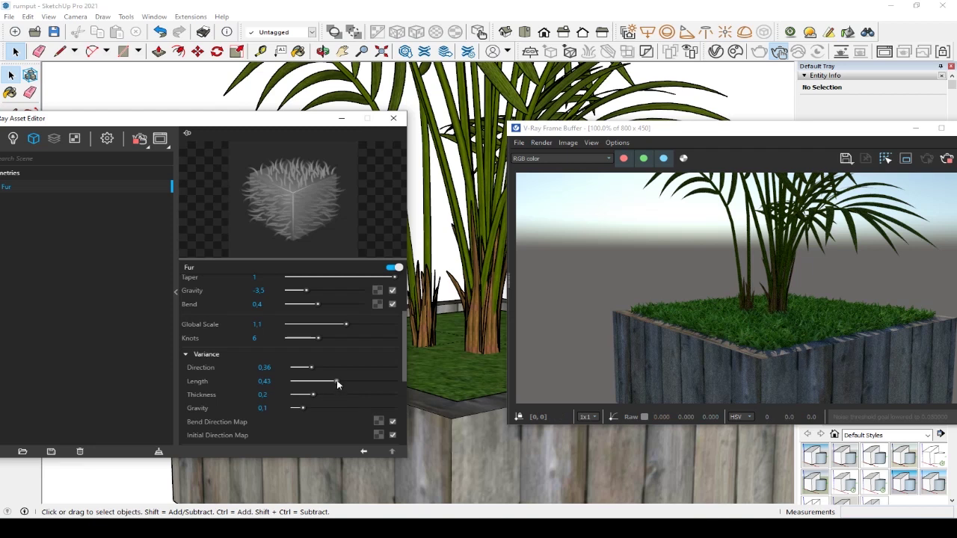
mouse_move(334, 382)
left_mouse_down()
mouse_move(322, 395)
mouse_move(355, 395)
left_mouse_up()
left_click_drag(302, 411, 327, 410)
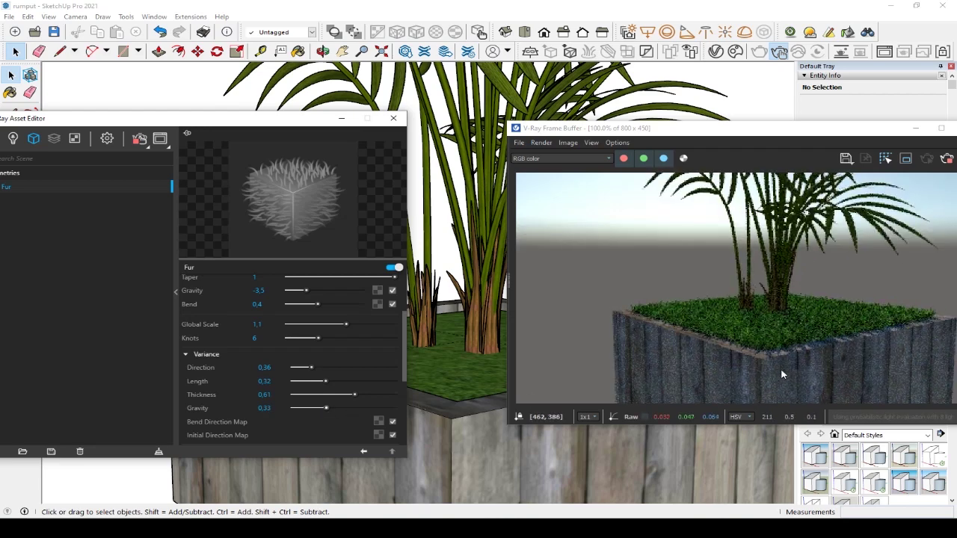
scroll(464, 394, "up", 2)
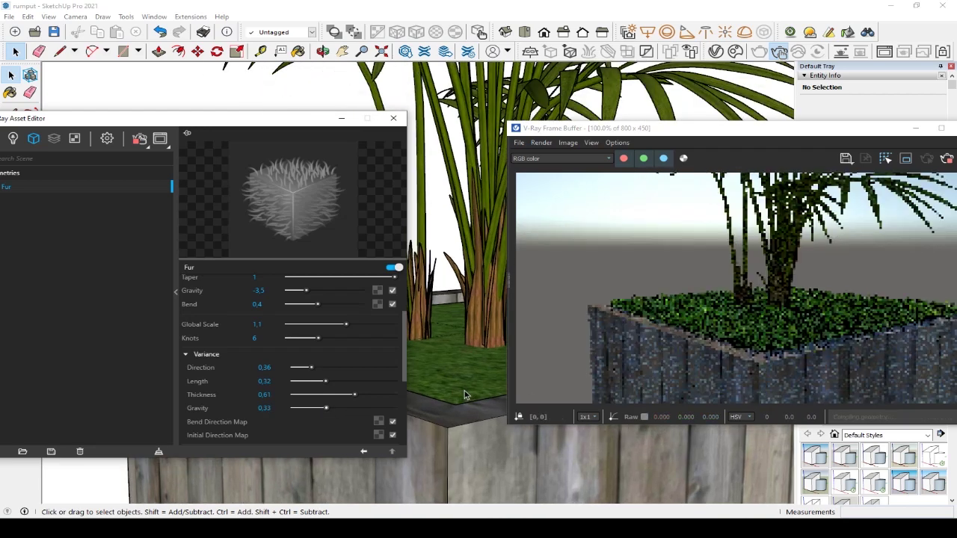
scroll(464, 395, "up", 1)
scroll(464, 392, "up", 1)
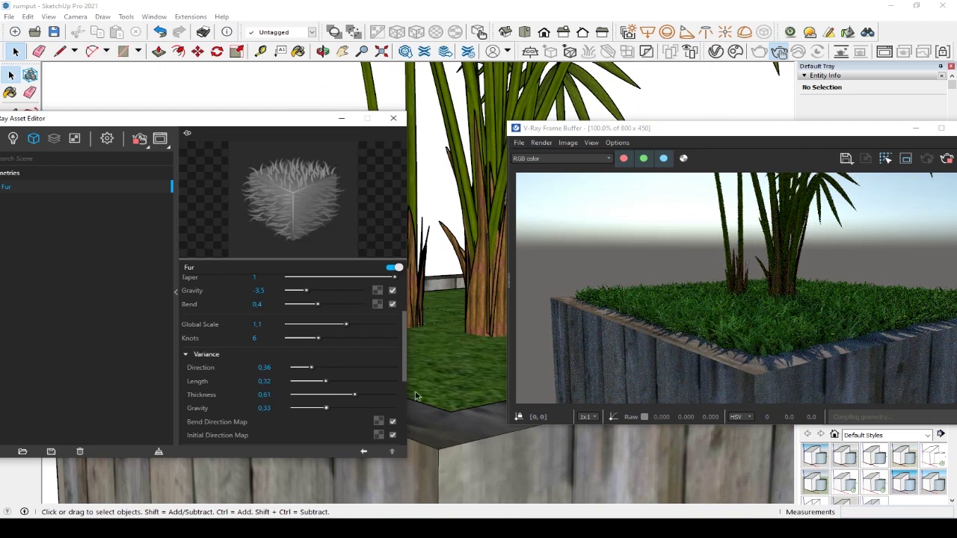